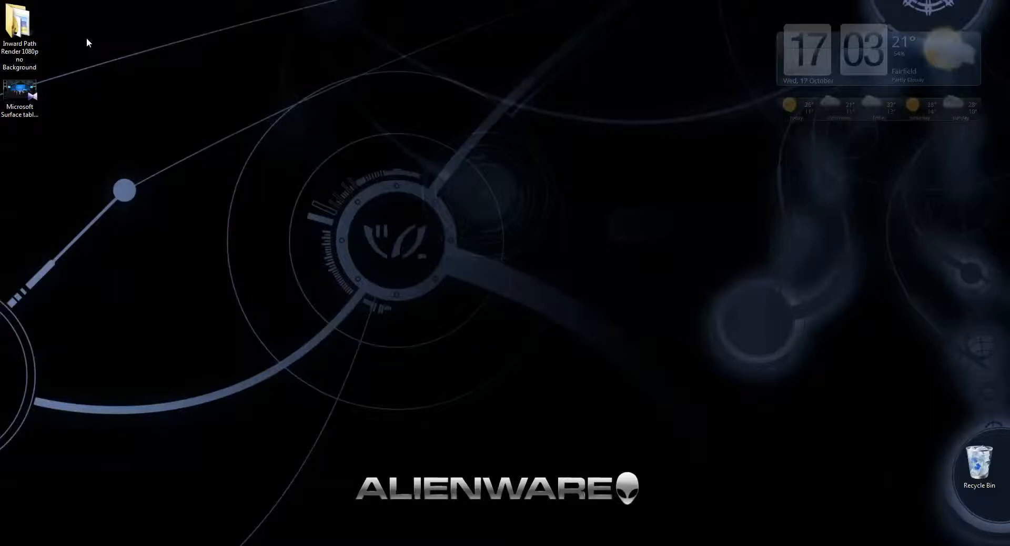
- Open the first PNG in the Inward Path Render 1080p no Background folder and examine the logo animation frame by frame
double_click(19, 23)
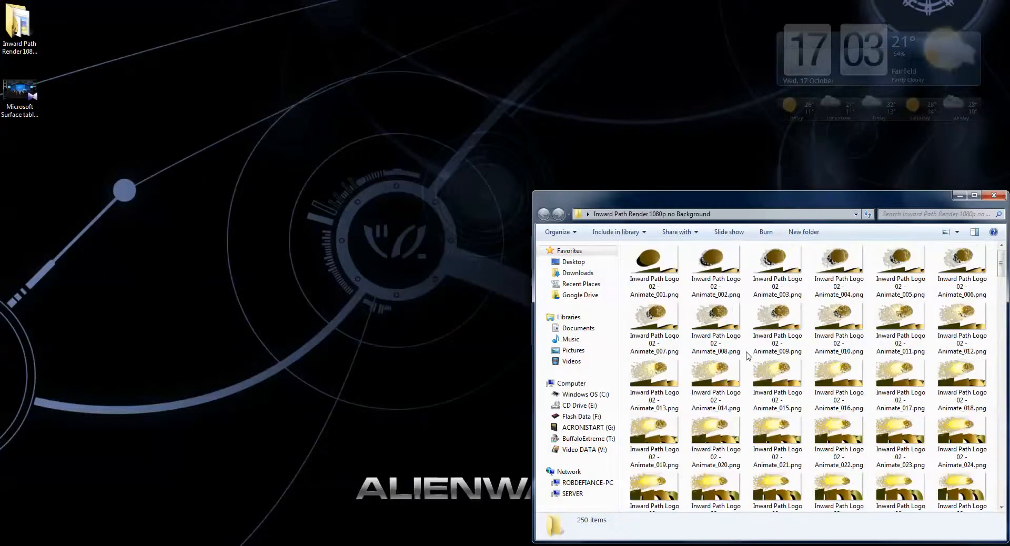
double_click(655, 263)
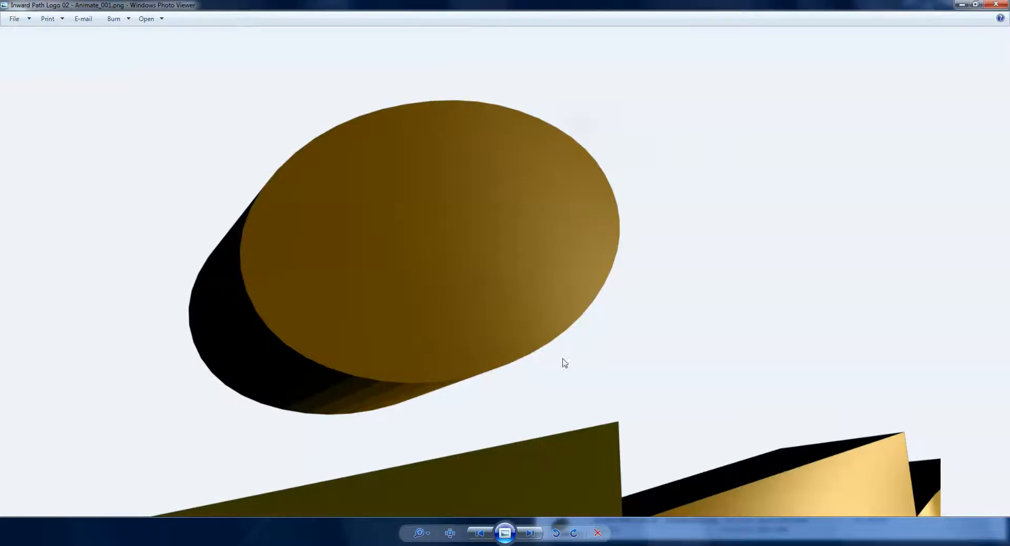
key("Right")
key("Right")
key("Right")
key("Right")
key("Right")
key("Right")
key("Right")
key("Right")
key("Right")
key("Right")
key("Right")
key("Right")
key("Right")
key("Right")
key("Right")
key("Right")
key("Right")
key("Right")
key("Right")
key("Right")
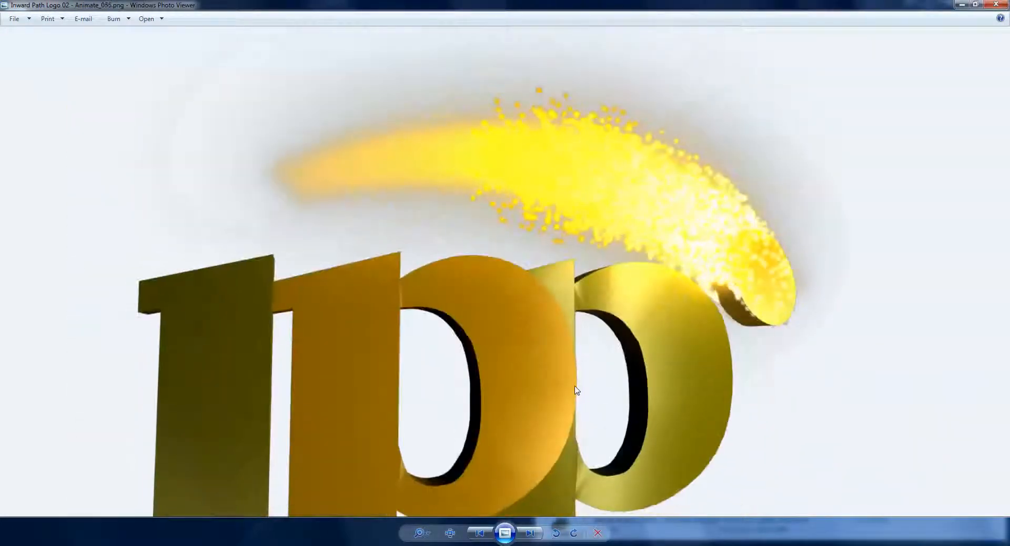
key("Right")
key("Right")
key("Right")
key("Right")
key("Right")
key("Right")
key("Right")
key("Right")
key("Right")
key("Right")
key("Right")
key("Right")
key("Right")
key("Right")
key("Right")
key("Right")
key("Right")
key("Right")
key("Right")
key("Right")
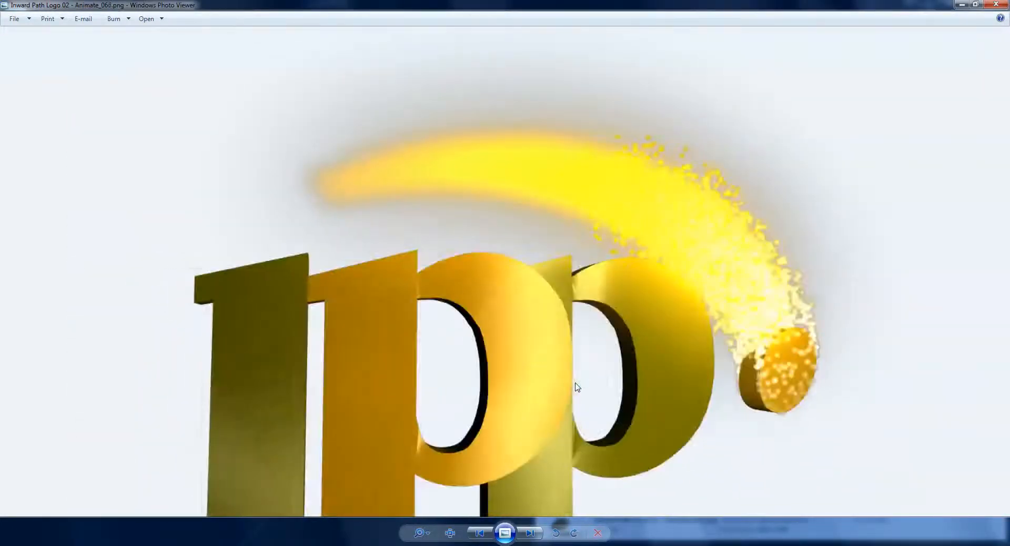
key("Right")
key("Right")
key("Right")
key("Right")
key("Right")
key("Right")
key("Right")
key("Right")
key("Right")
key("Right")
key("Right")
key("Right")
key("Right")
key("Right")
key("Right")
key("Right")
key("Right")
key("Right")
key("Right")
key("Right")
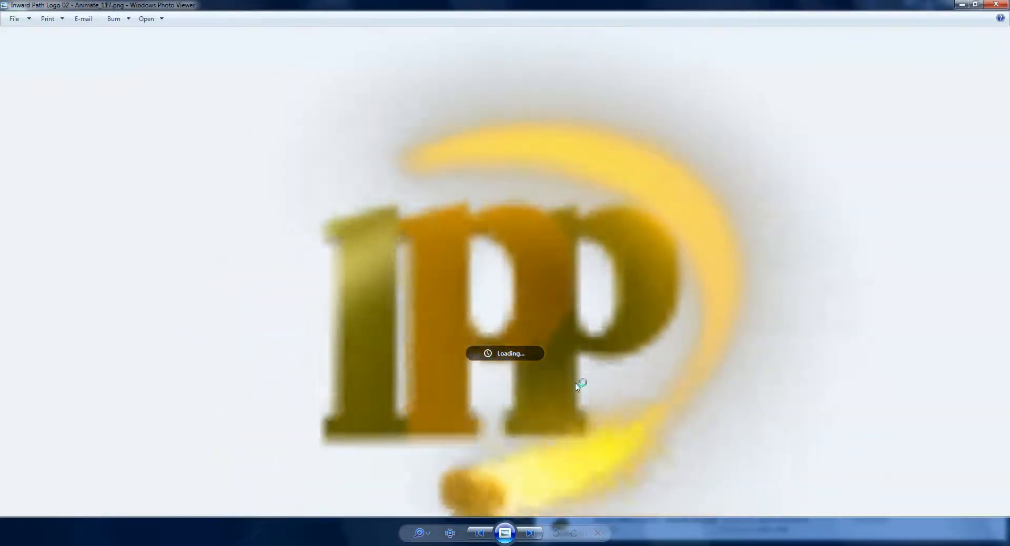
key("Right")
key("Right")
key("Right")
key("Right")
key("Right")
key("Right")
key("Right")
key("Right")
key("Right")
key("Right")
key("Right")
key("Right")
key("Right")
key("Right")
key("Right")
key("Right")
key("Right")
key("Right")
key("Right")
key("Right")
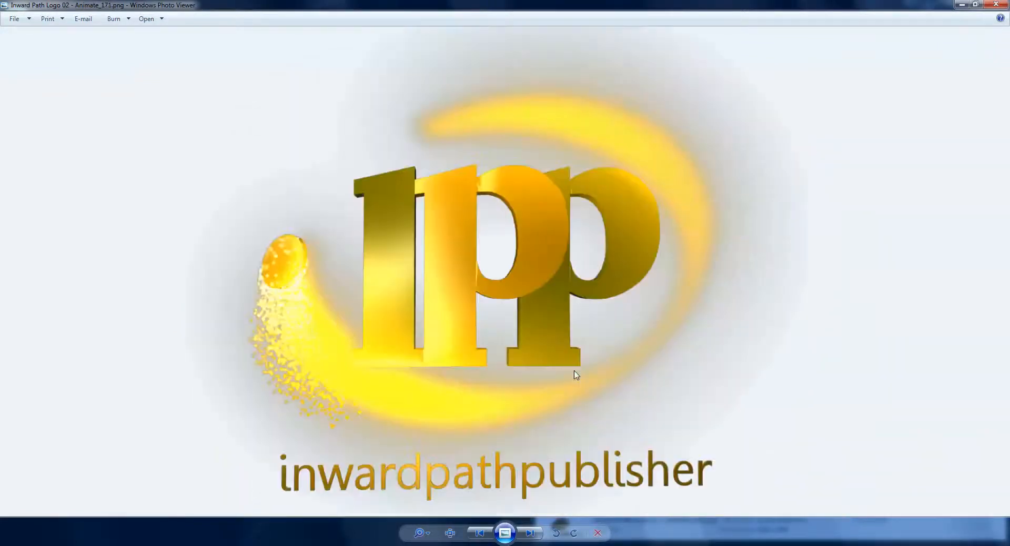
key("Right")
key("Right")
key("Right")
key("Right")
key("Right")
key("Right")
key("Right")
key("Right")
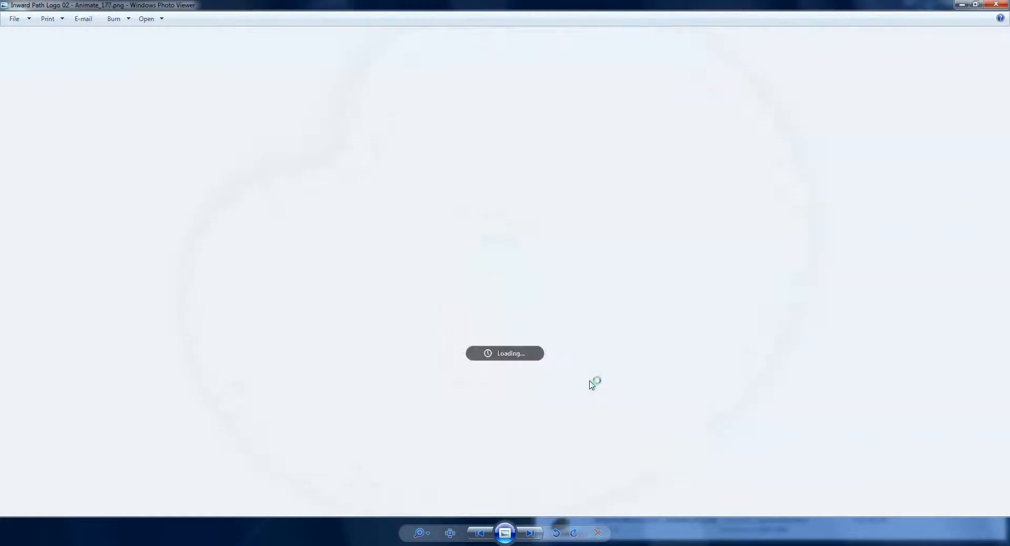
key("Right")
key("Right")
key("Right")
key("Right")
key("Right")
key("Right")
key("Right")
key("Right")
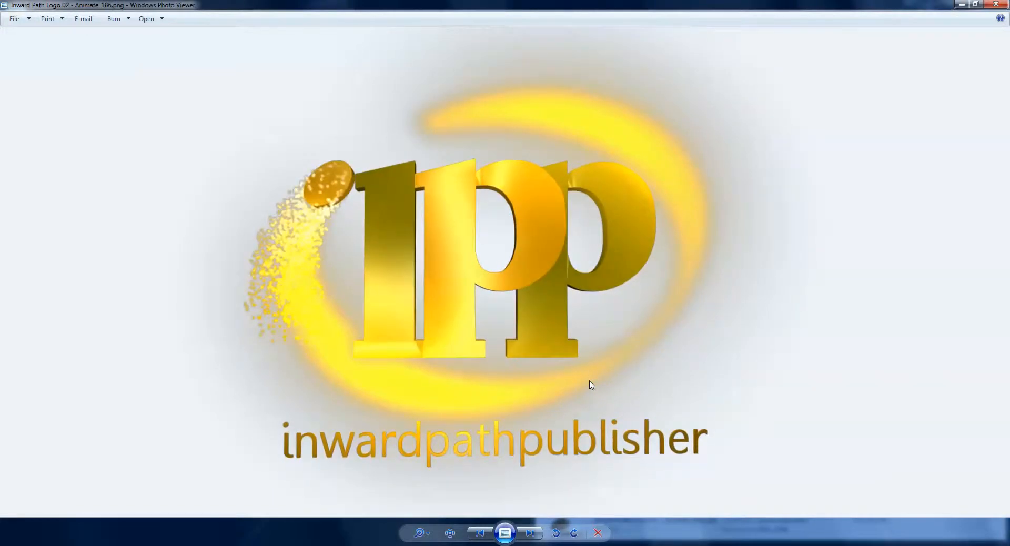
key("Right")
key("Right")
key("Right")
key("Right")
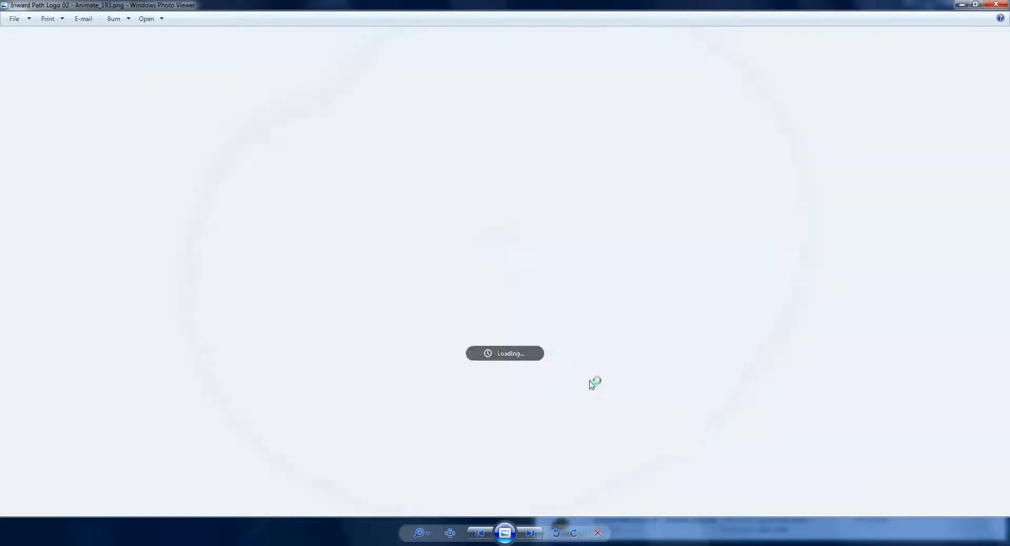
key("Right")
key("Right")
key("Right")
key("Right")
key("Right")
key("Right")
key("Right")
key("Right")
key("Right")
key("Right")
key("Right")
key("Right")
key("Right")
key("Right")
key("Right")
key("Right")
key("Right")
key("Right")
key("Right")
key("Right")
key("Right")
key("Right")
key("Right")
key("Right")
key("Right")
key("Left")
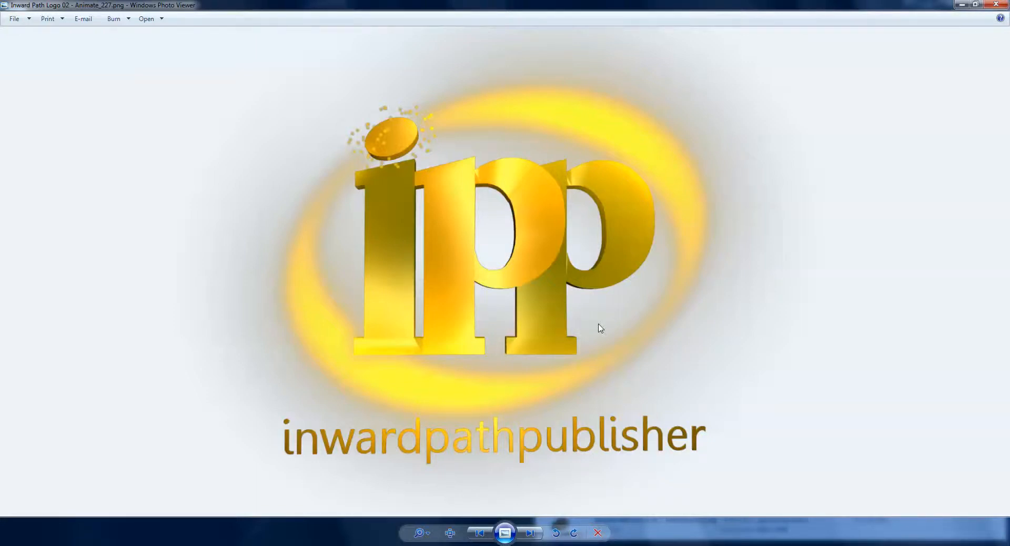
key("Escape")
- Examine the numbered PNG files at the end and the start of the render folder
left_click(421, 351)
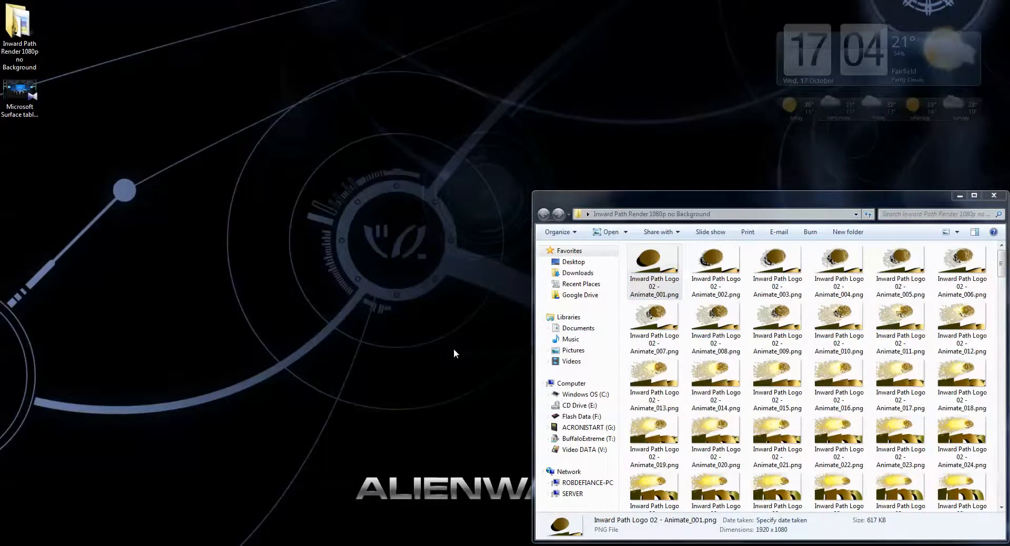
left_click(699, 347)
scroll(700, 362, "down", 15)
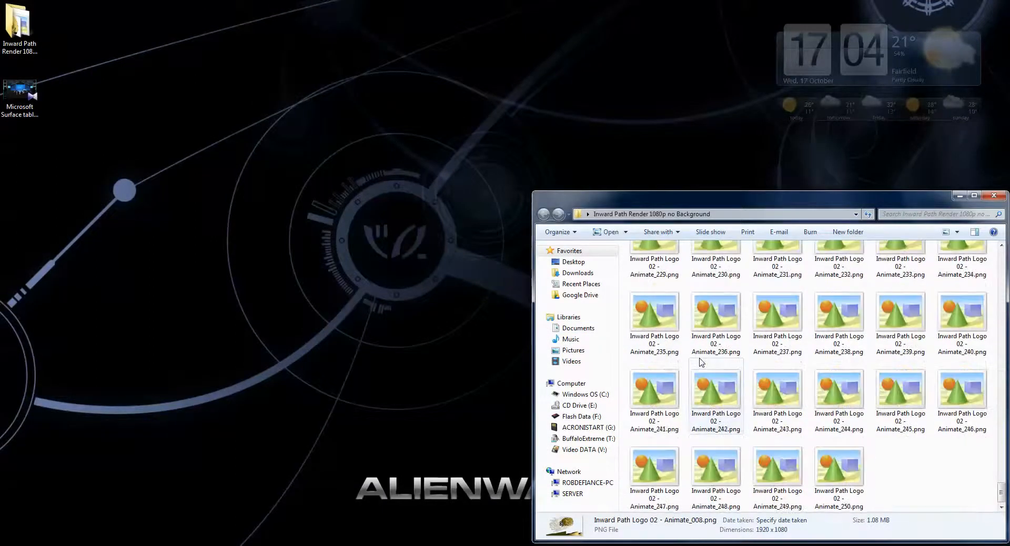
left_click(862, 492)
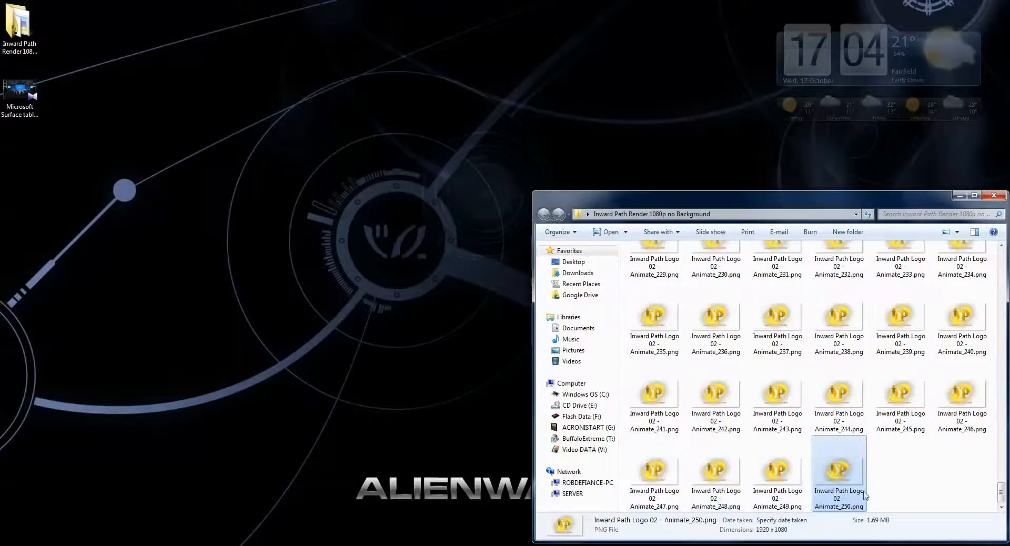
left_click(744, 485)
left_click(716, 487)
left_click(645, 489)
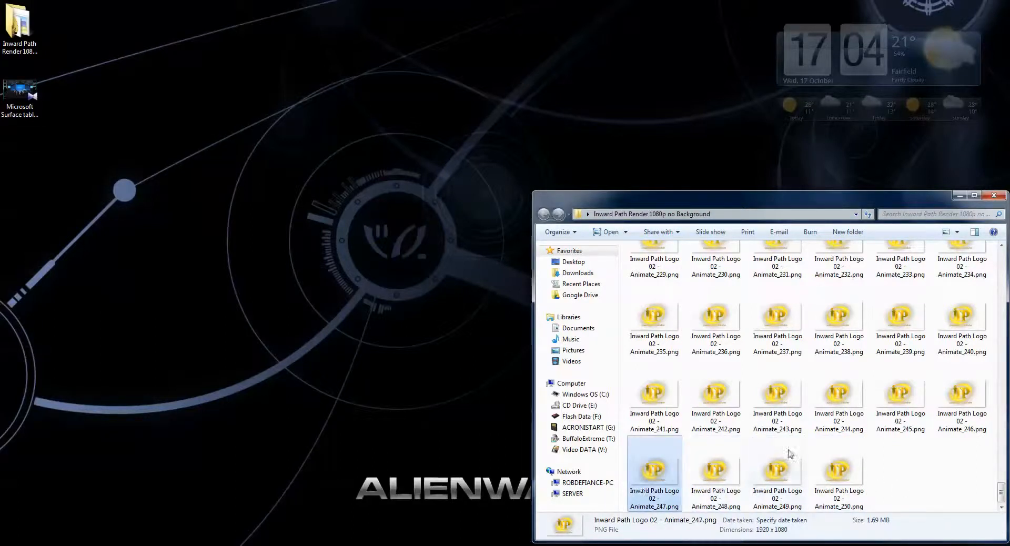
scroll(789, 450, "up", 10)
scroll(786, 447, "up", 8)
left_click(653, 266)
left_click(716, 268)
left_click(774, 286)
left_click(837, 284)
left_click(899, 284)
left_click(961, 286)
left_click(836, 332)
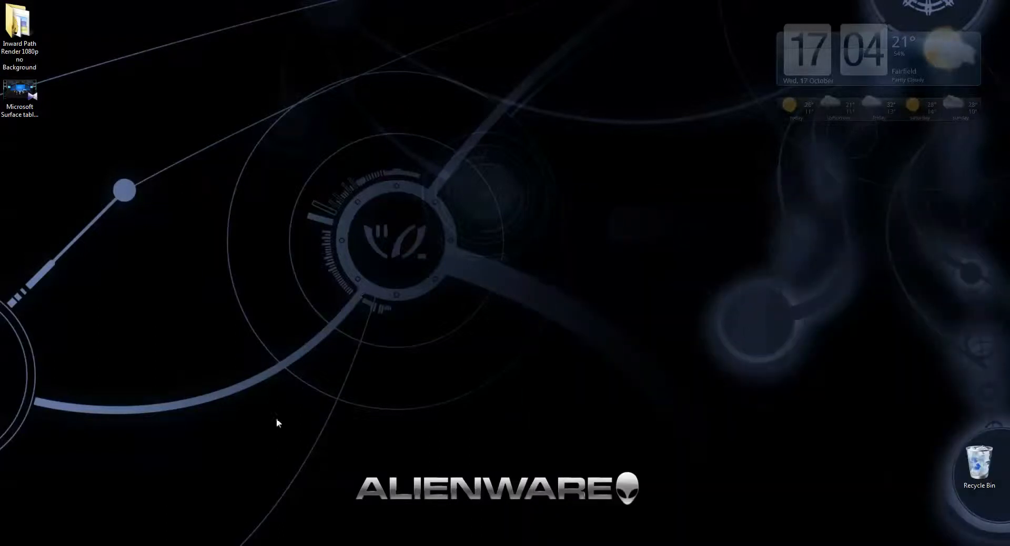
- Launch Adobe Premiere Pro CS5 and open the recent project HD 720p Blank.prproj
mouse_move(264, 543)
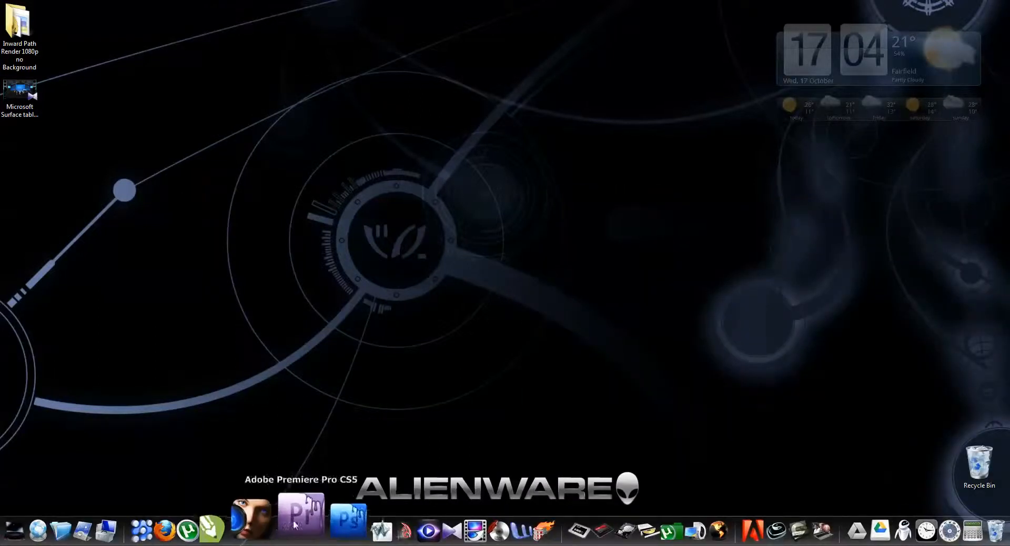
left_click(295, 521)
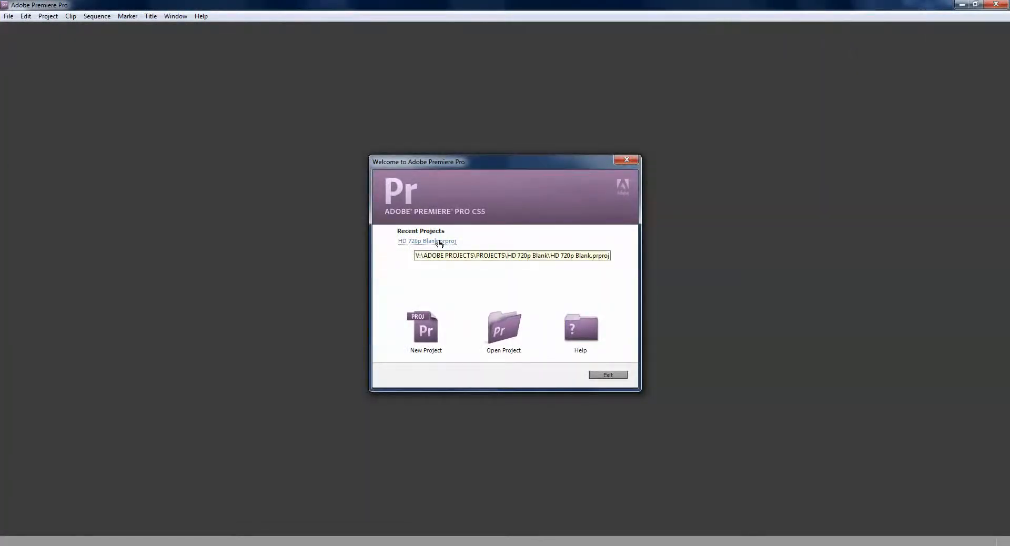
left_click(439, 242)
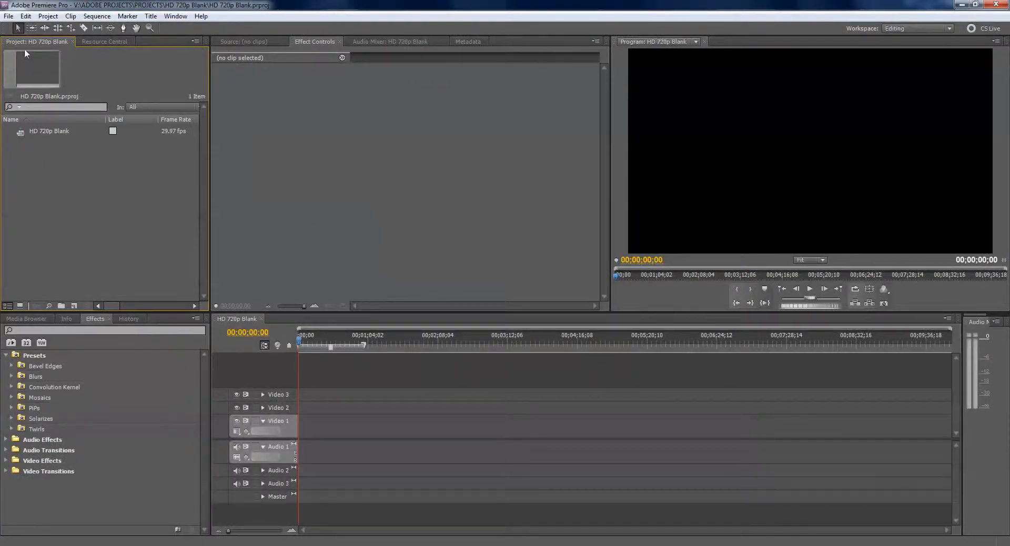
- Set the Still Image Default Duration to 1 frame in the general preferences
left_click(26, 17)
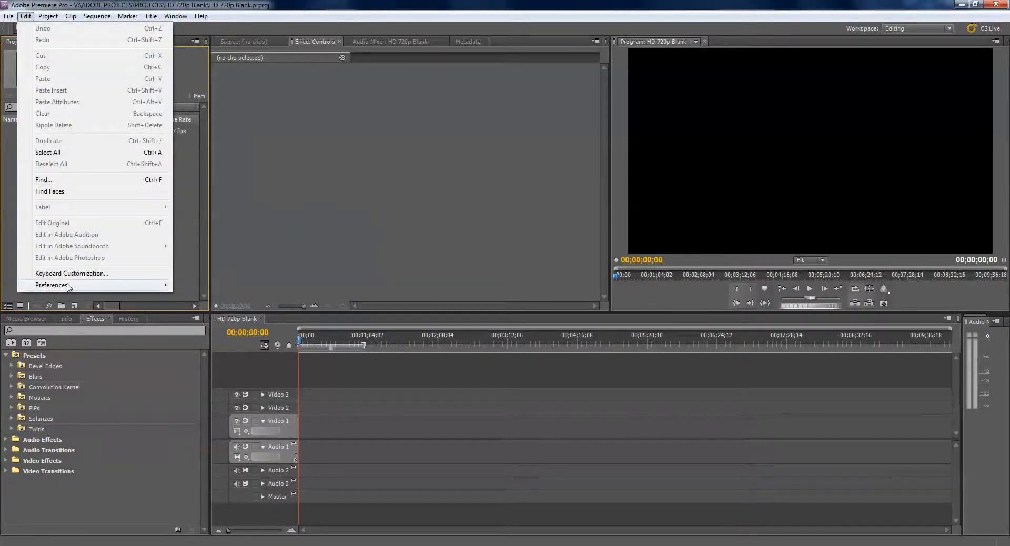
mouse_move(161, 288)
left_click(201, 285)
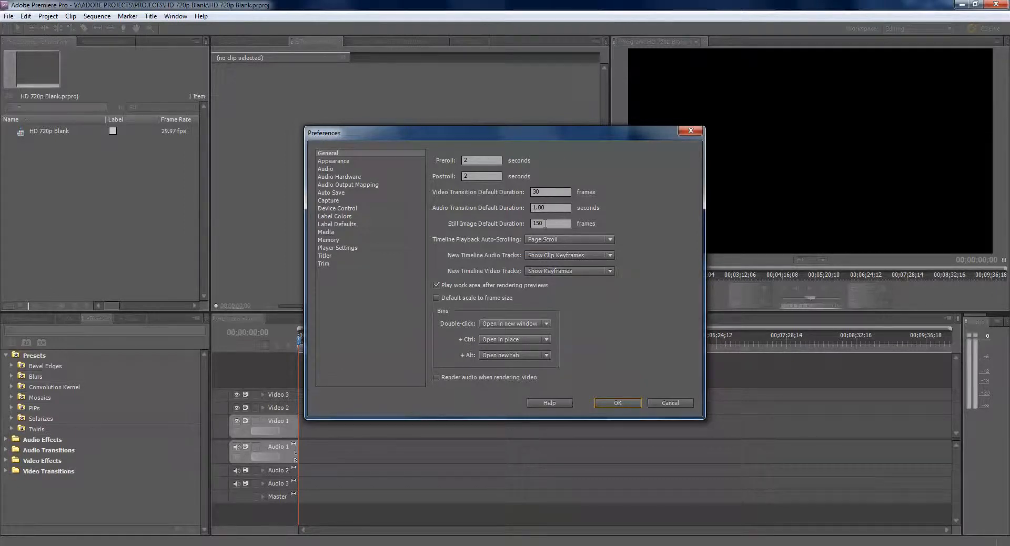
double_click(554, 224)
type("1")
left_click(618, 403)
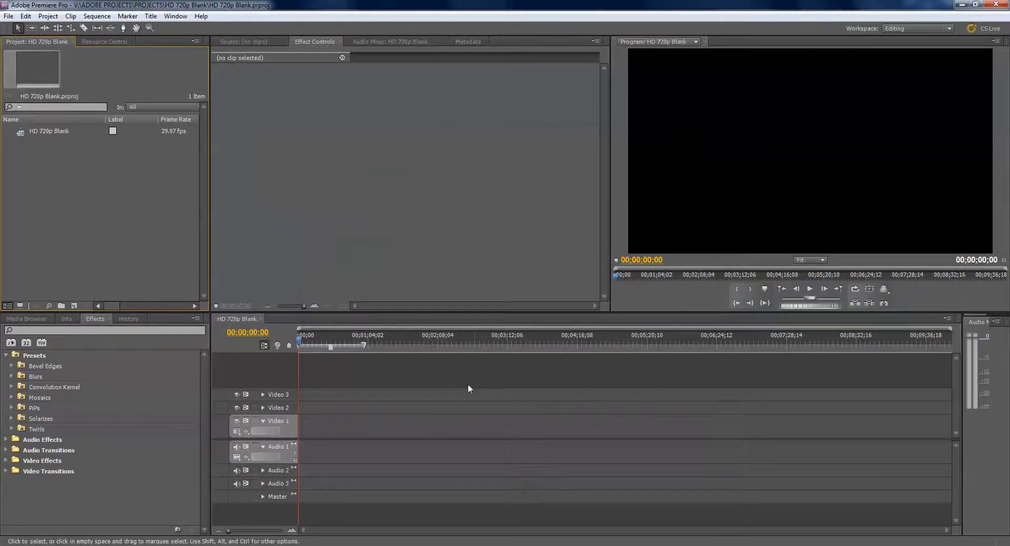
- Import the Inward Path Render 1080p no Background folder from the desktop into the Premiere Pro project
left_click(267, 545)
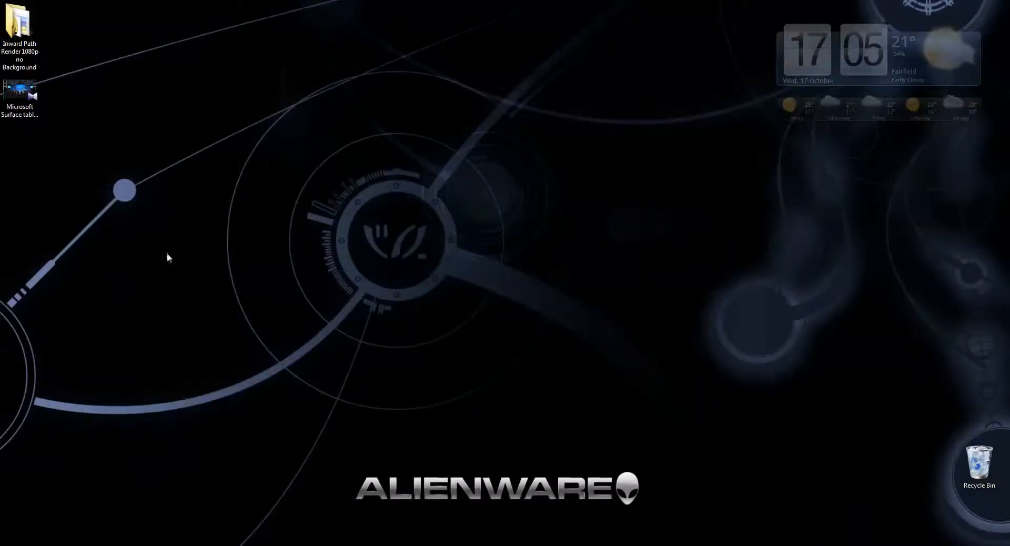
left_click(20, 32)
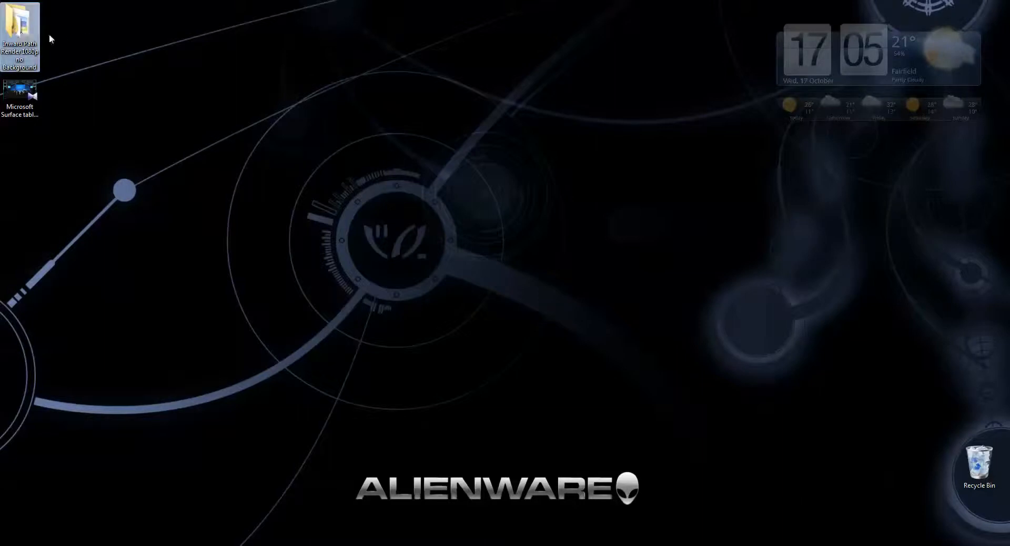
left_click_drag(21, 32, 60, 213)
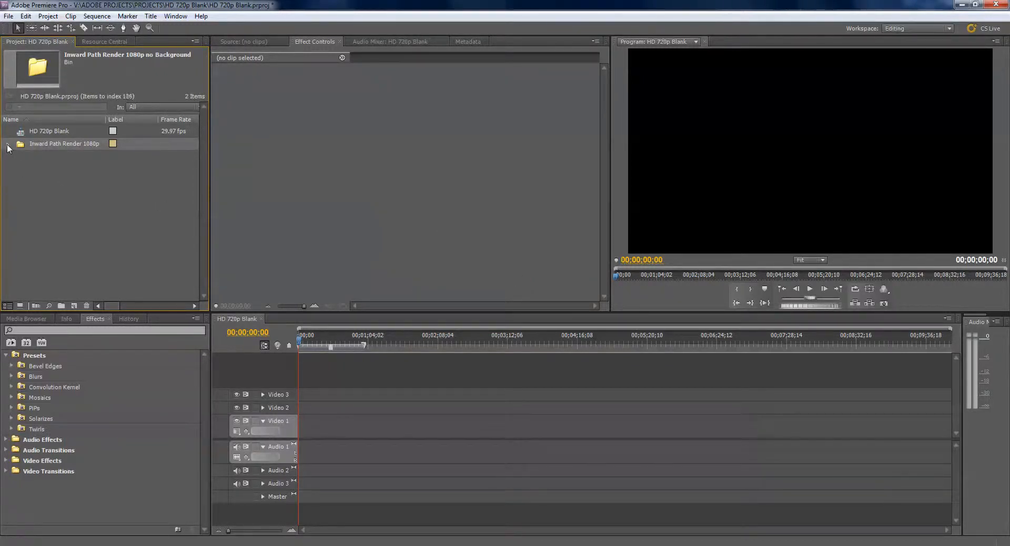
- Expand the imported render bin with its full file names readable and select Inward Path Logo 02 - Animate_001.png
left_click(8, 145)
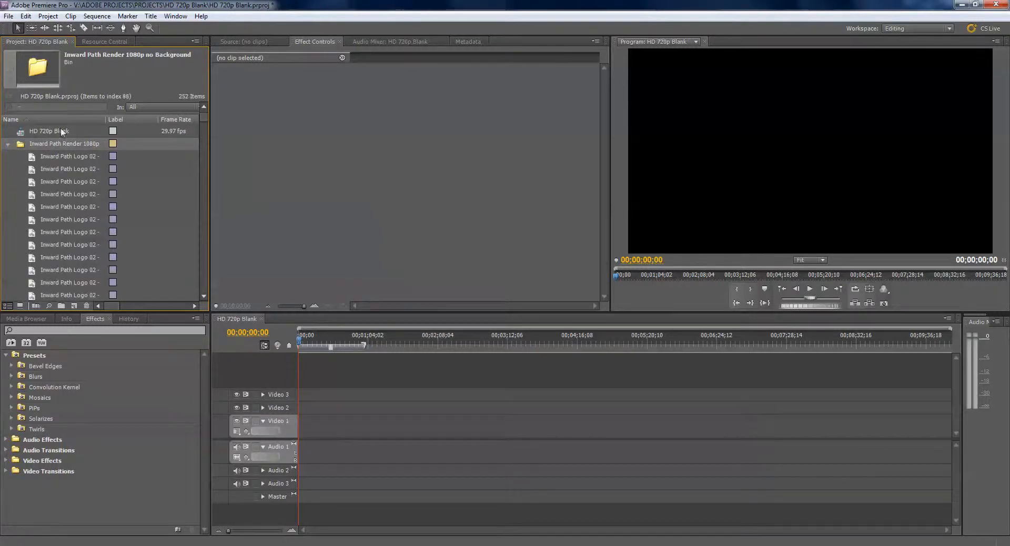
left_click_drag(105, 120, 166, 120)
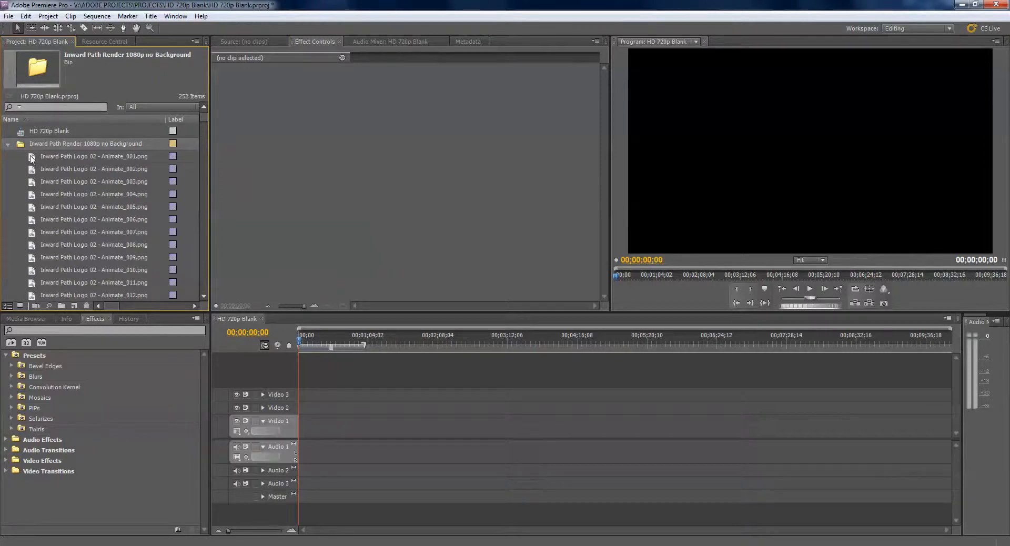
left_click(32, 161)
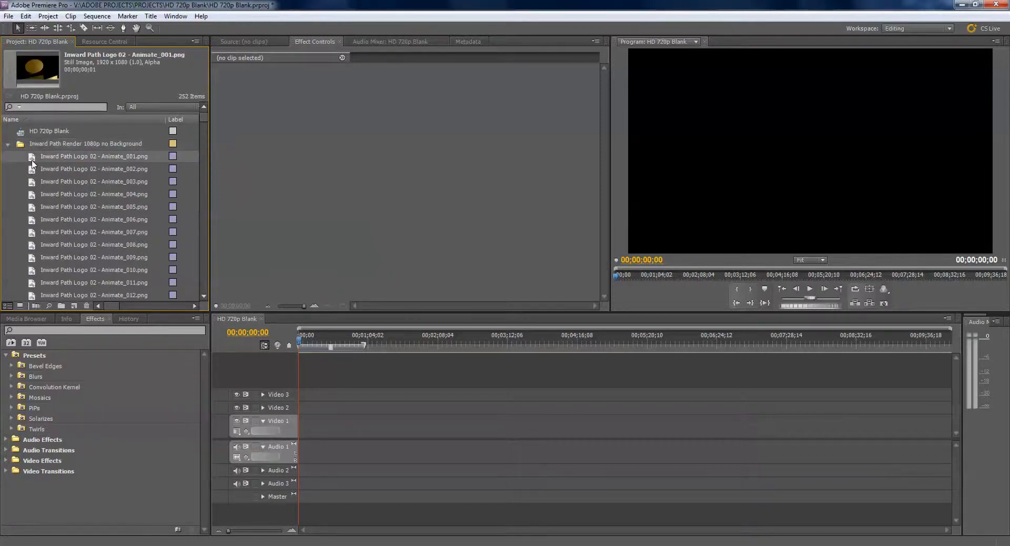
- Look through the numbered PNG stills in the imported render bin, from frame 002 to frame 017
left_click(31, 170)
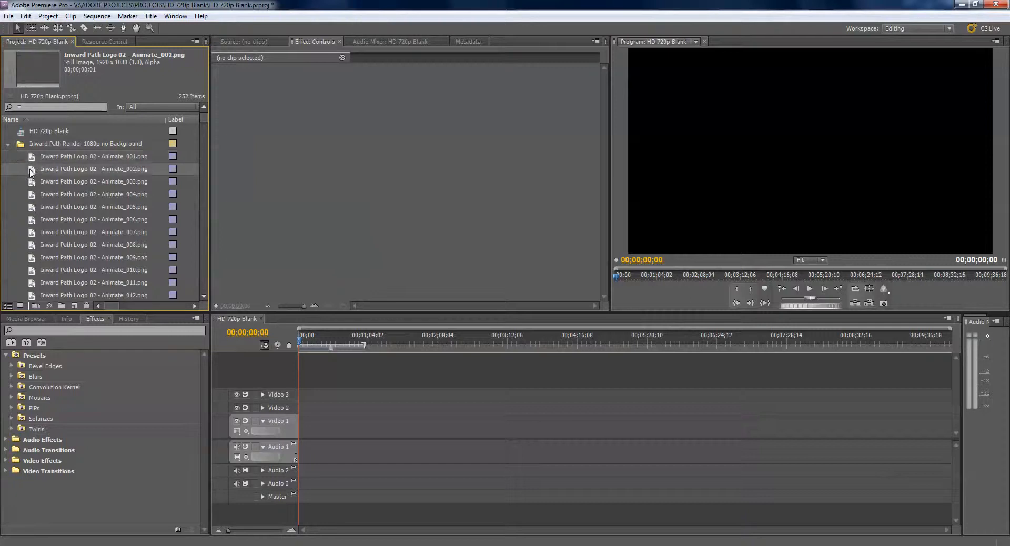
left_click(30, 183)
left_click(31, 195)
left_click(31, 208)
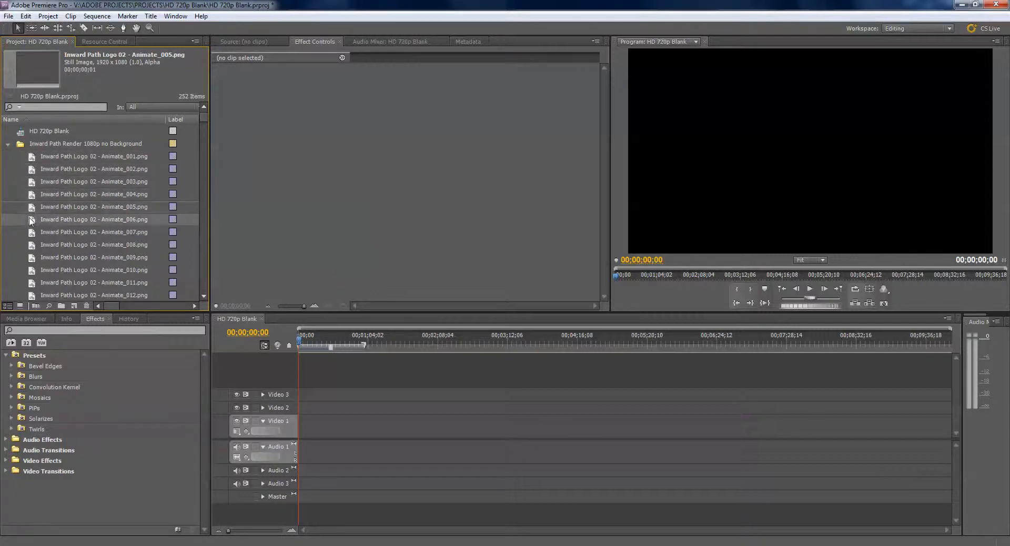
left_click(31, 233)
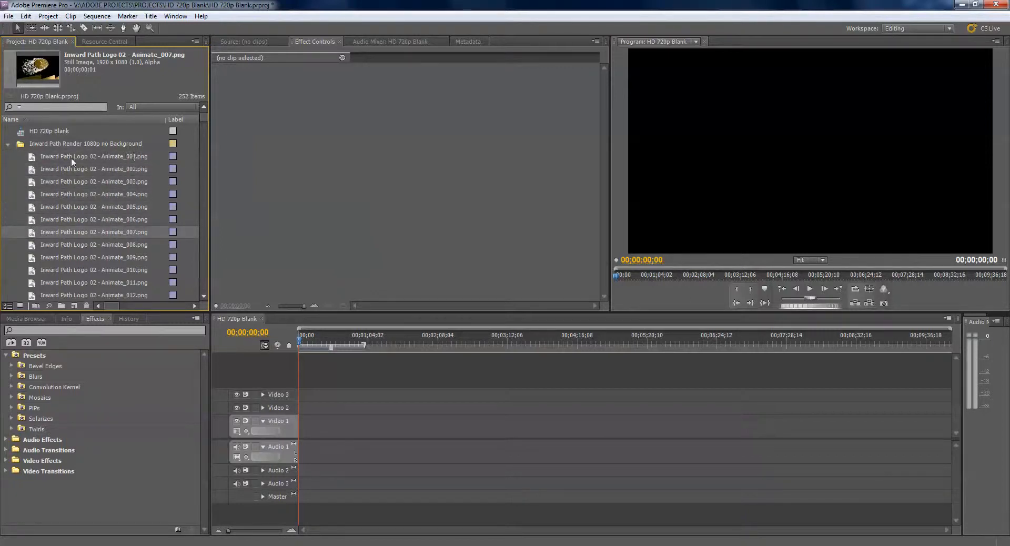
left_click(131, 156)
left_click(133, 168)
left_click(132, 182)
left_click(132, 194)
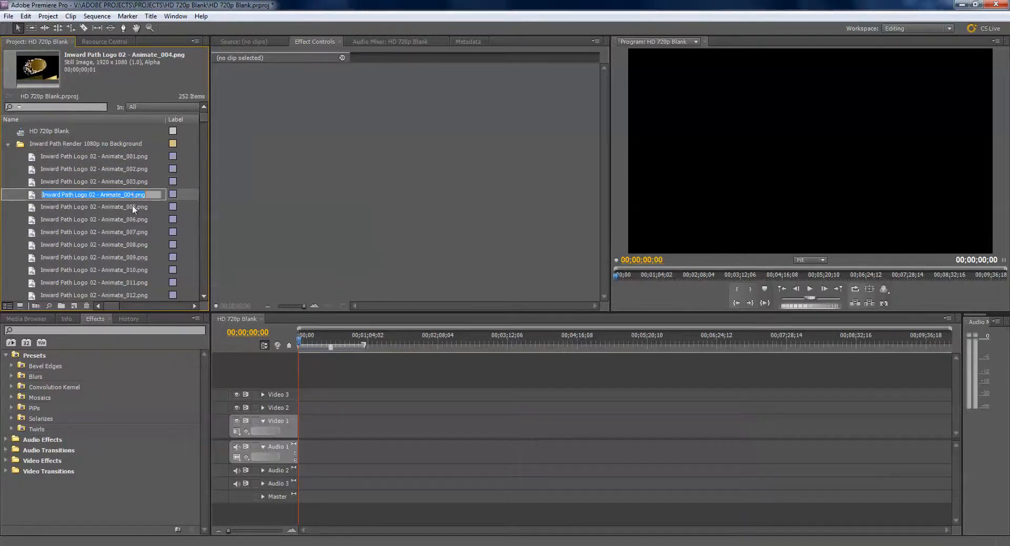
left_click(133, 207)
left_click(133, 220)
left_click(131, 232)
left_click(131, 244)
left_click(133, 256)
left_click(133, 269)
left_click(133, 283)
left_click(135, 295)
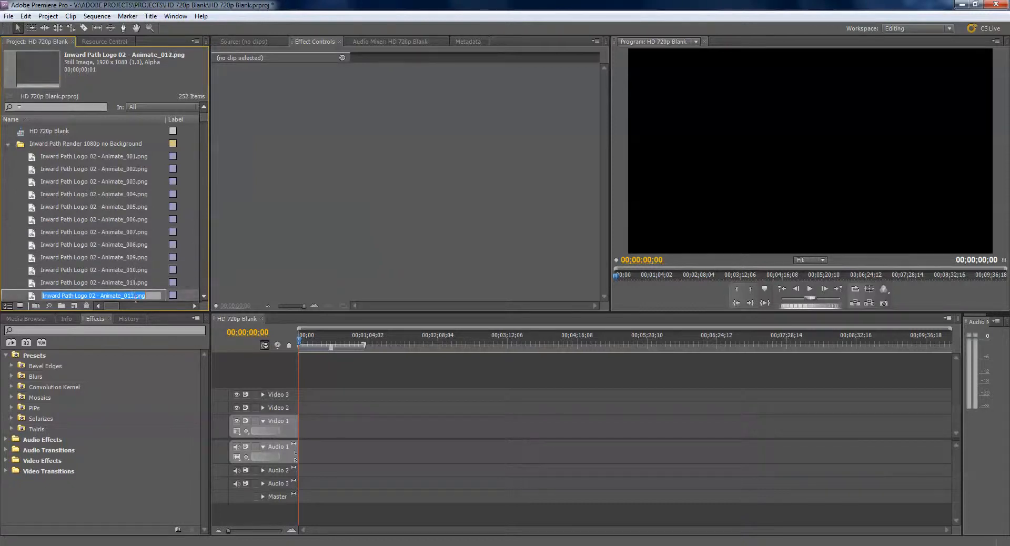
scroll(150, 245, "down", 2)
left_click(137, 232)
left_click(135, 245)
left_click(134, 257)
left_click(132, 269)
left_click(131, 280)
scroll(133, 223, "up", 2)
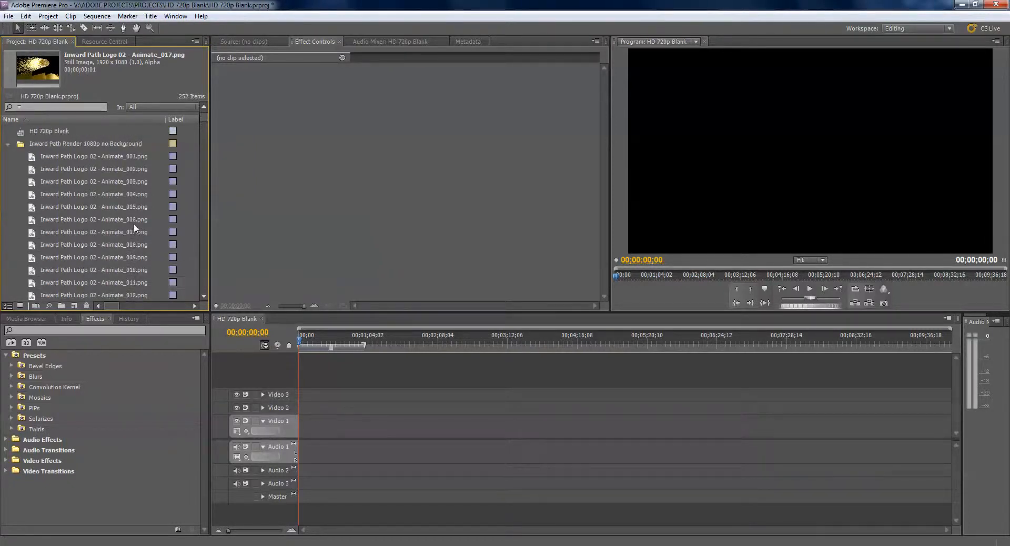
- Collapse the Inward Path Render 1080p no Background bin and place all of its stills on the Video 1 track
left_click(8, 144)
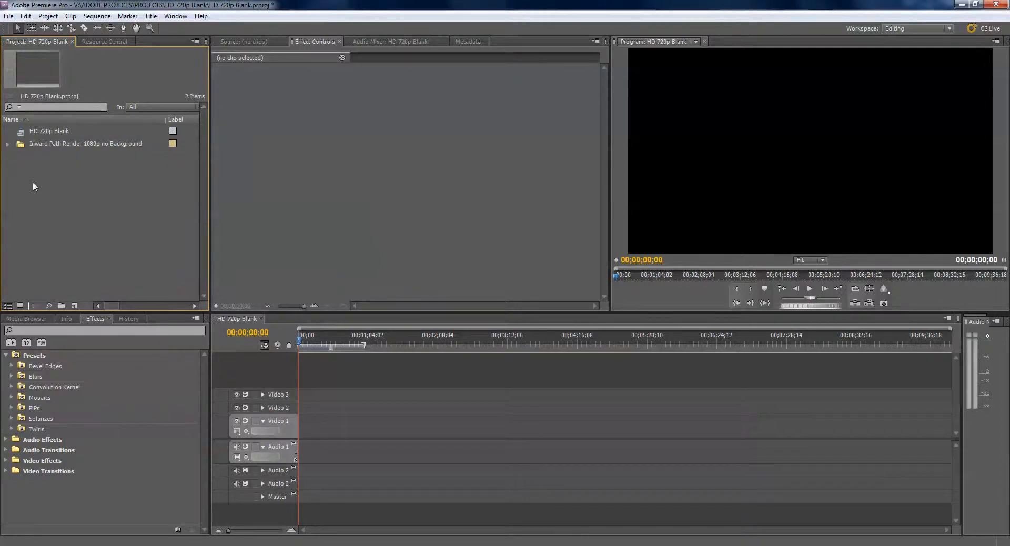
left_click(22, 148)
left_click_drag(267, 338, 315, 445)
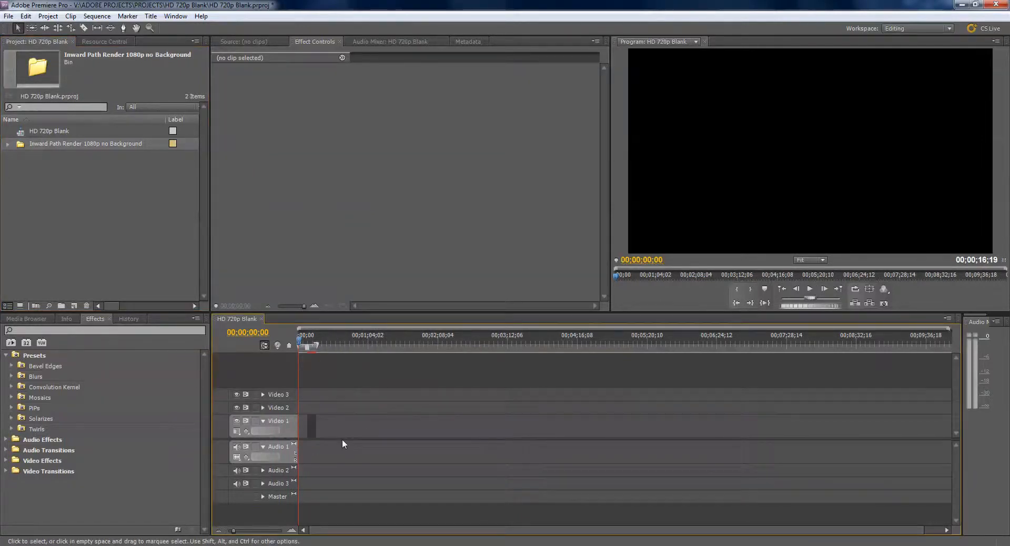
- Scrub through the placed still sequence on Video 1 to review the logo animation and its framing
left_click(292, 529)
left_click(292, 529)
left_click(292, 529)
left_click(292, 529)
left_click(292, 530)
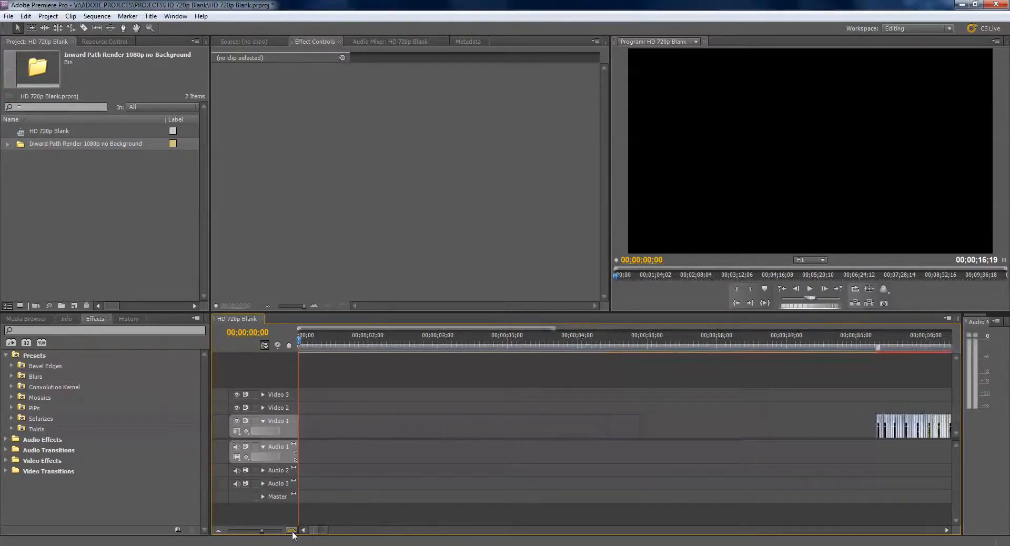
left_click(947, 530)
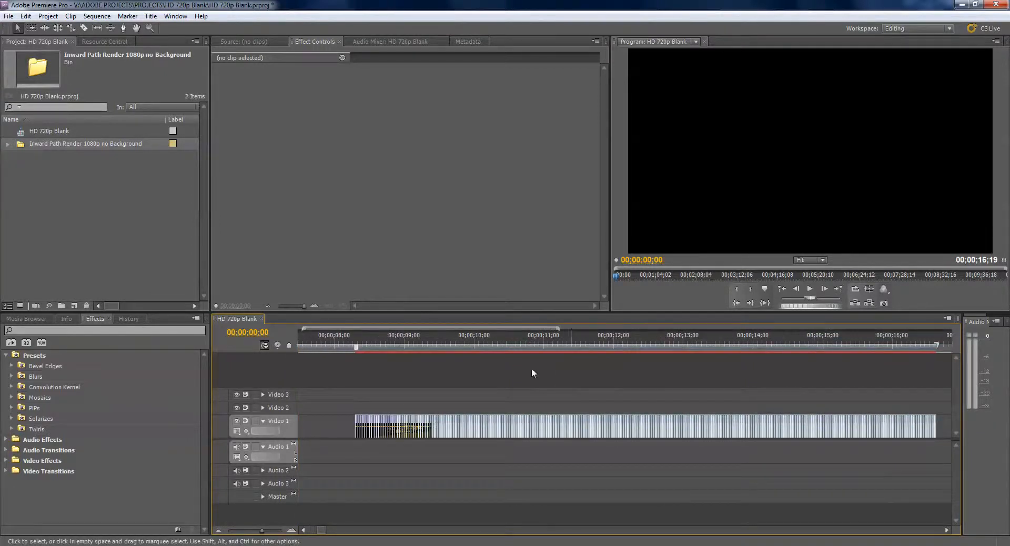
left_click(348, 341)
left_click_drag(347, 341, 887, 413)
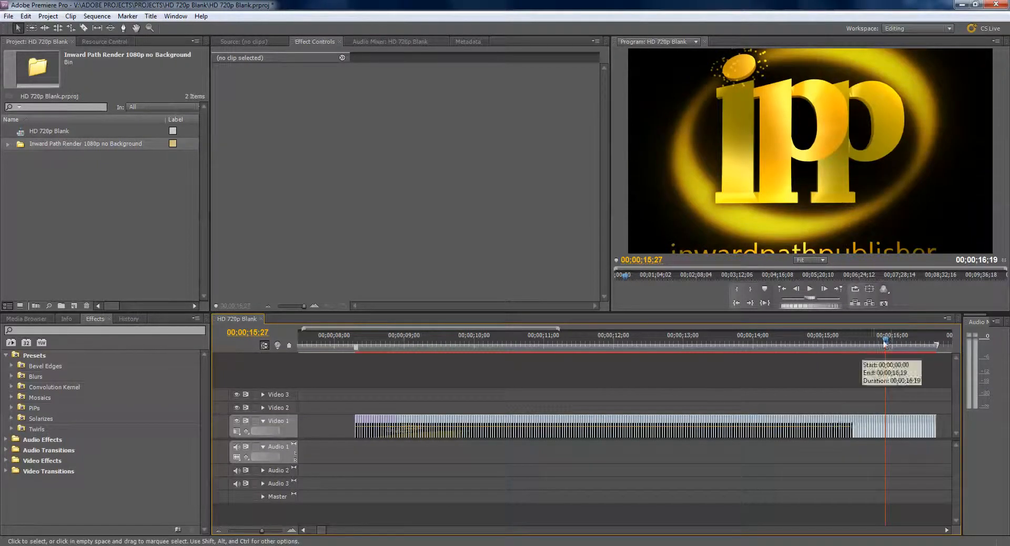
left_click(906, 340)
left_click_drag(922, 341, 374, 325)
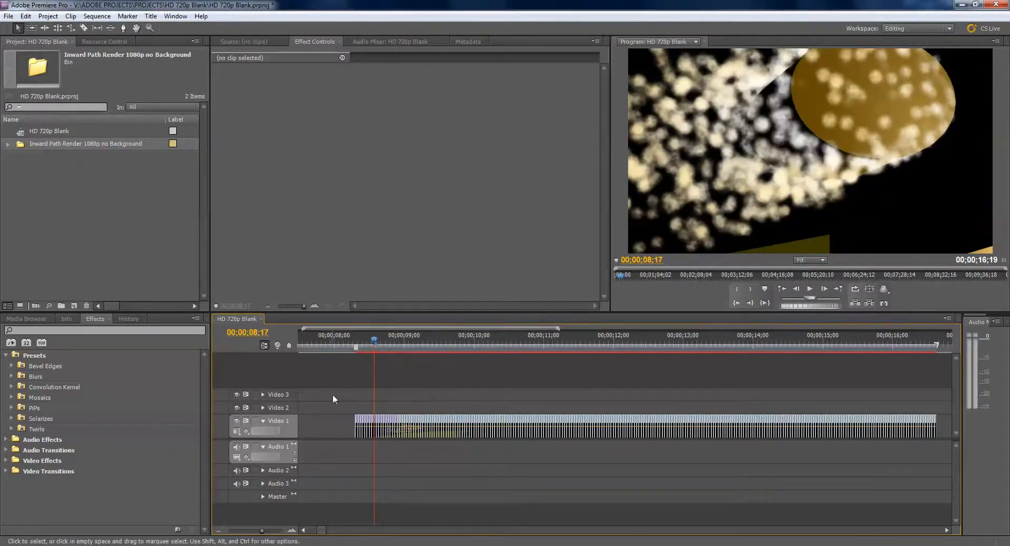
- Scale all the stills on Video 1 to the frame size and check the framing through the animation
left_click_drag(332, 393, 950, 440)
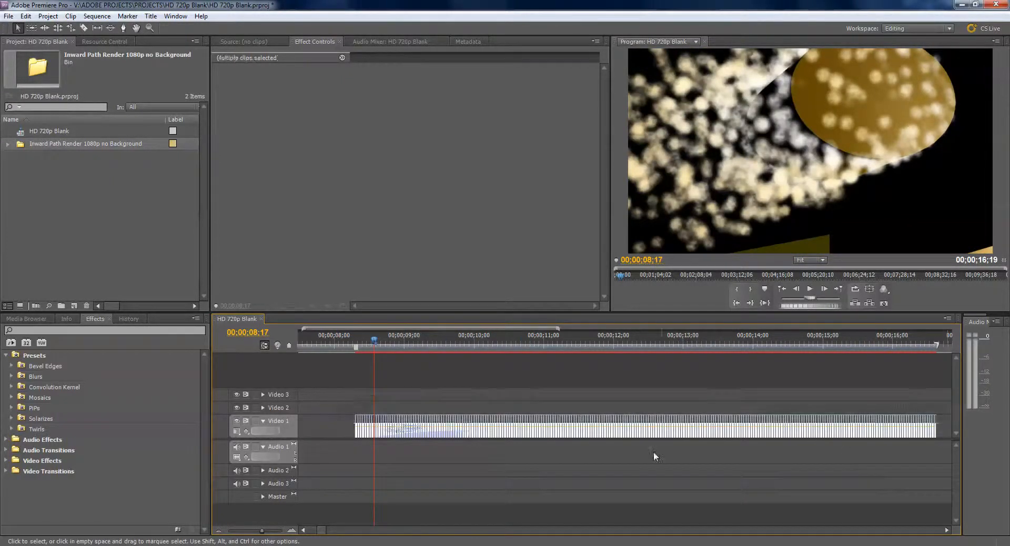
right_click(460, 439)
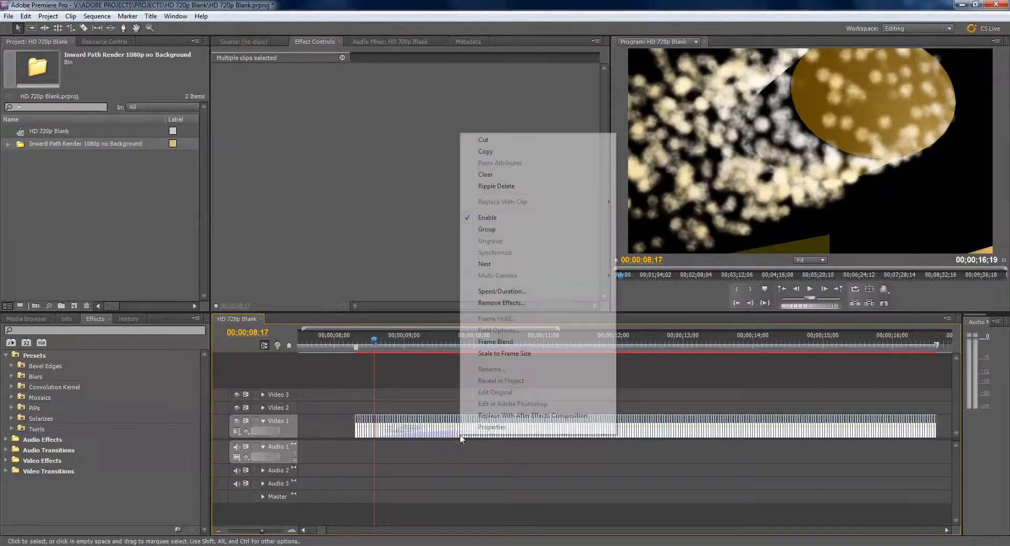
left_click(513, 353)
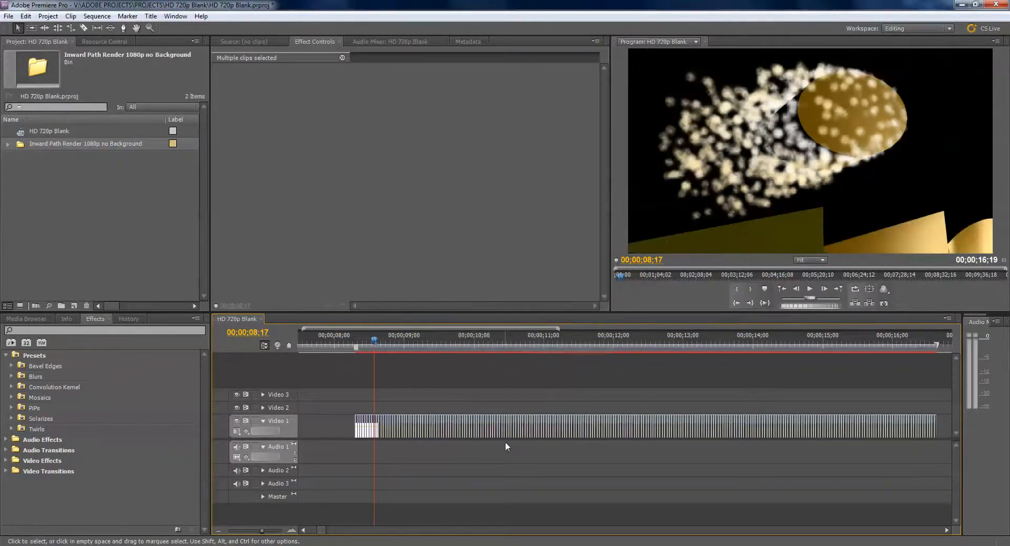
left_click_drag(349, 344, 923, 400)
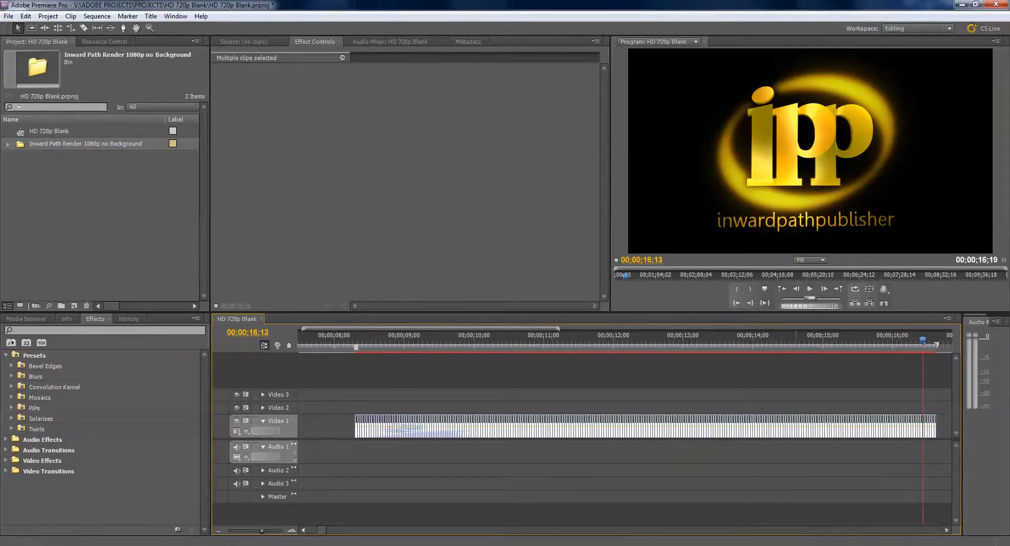
- Extend the final still, Inward Path Logo 02 - Animate_250.png, to a duration of about 11 seconds 19 frames
left_click(945, 530)
scroll(548, 431, "up", 5)
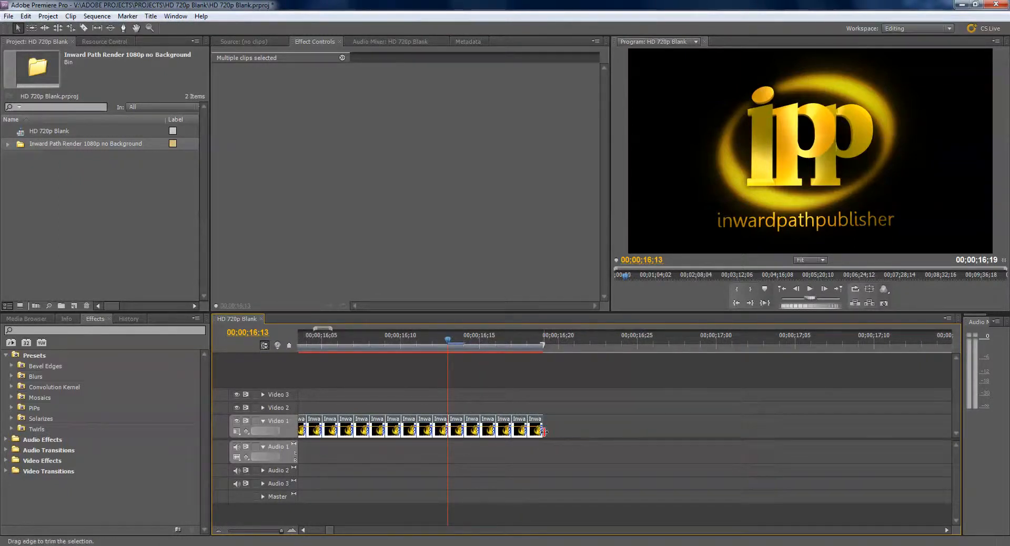
left_click_drag(548, 431, 904, 431)
scroll(782, 441, "down", 6)
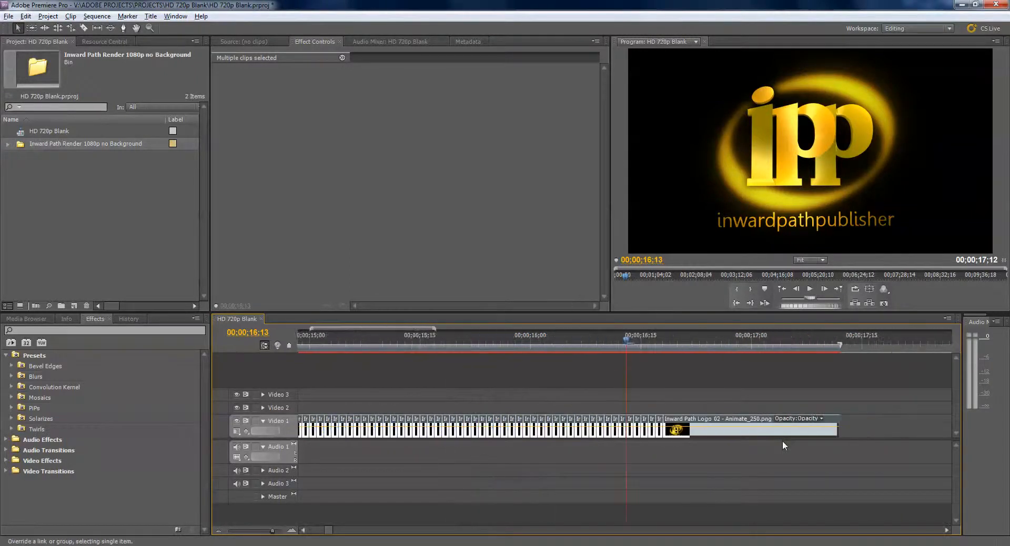
left_click_drag(787, 429, 947, 432)
scroll(836, 455, "down", 3)
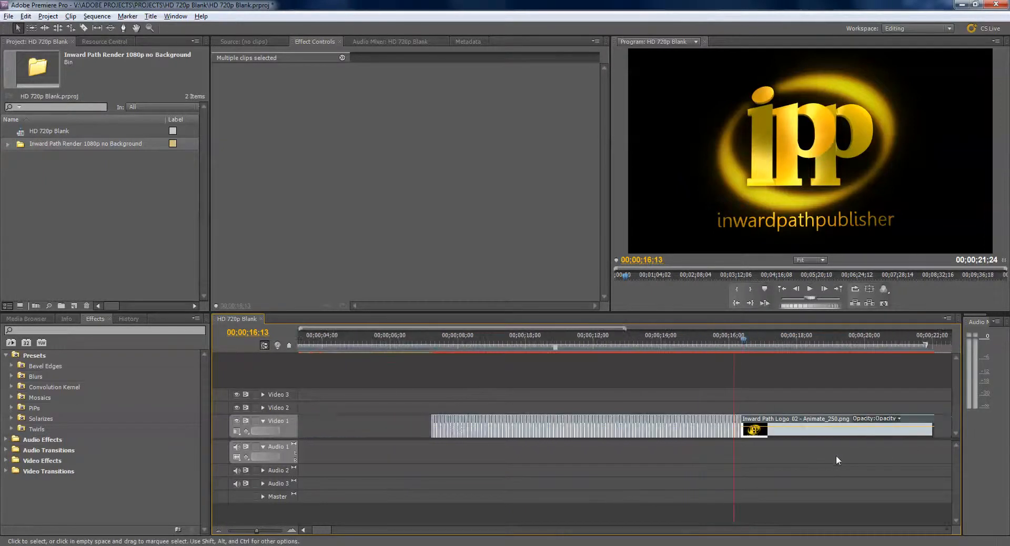
left_click_drag(805, 429, 897, 432)
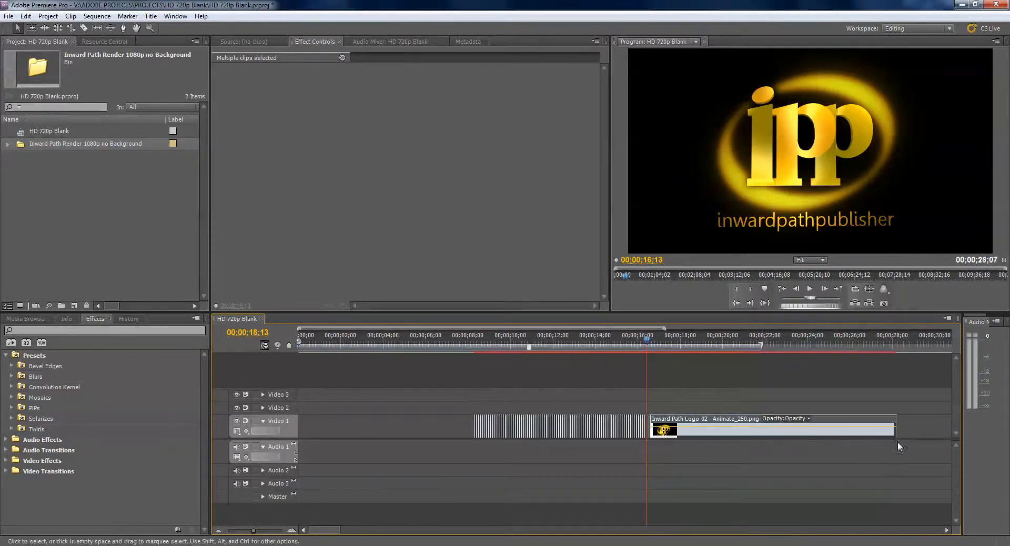
- Group all the logo stills and move the group to the start of the Video 2 track
left_click_drag(452, 400, 701, 434)
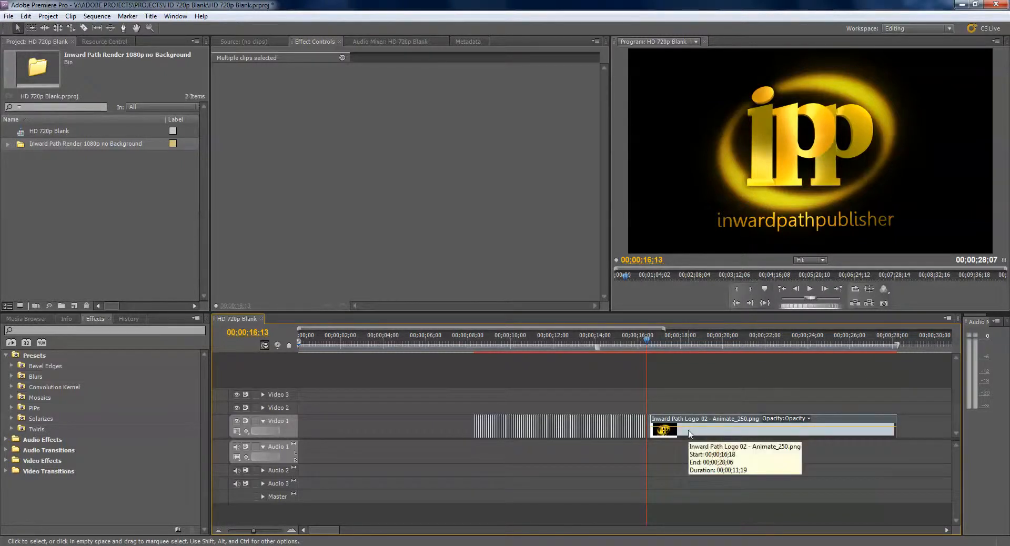
right_click(690, 434)
left_click(713, 225)
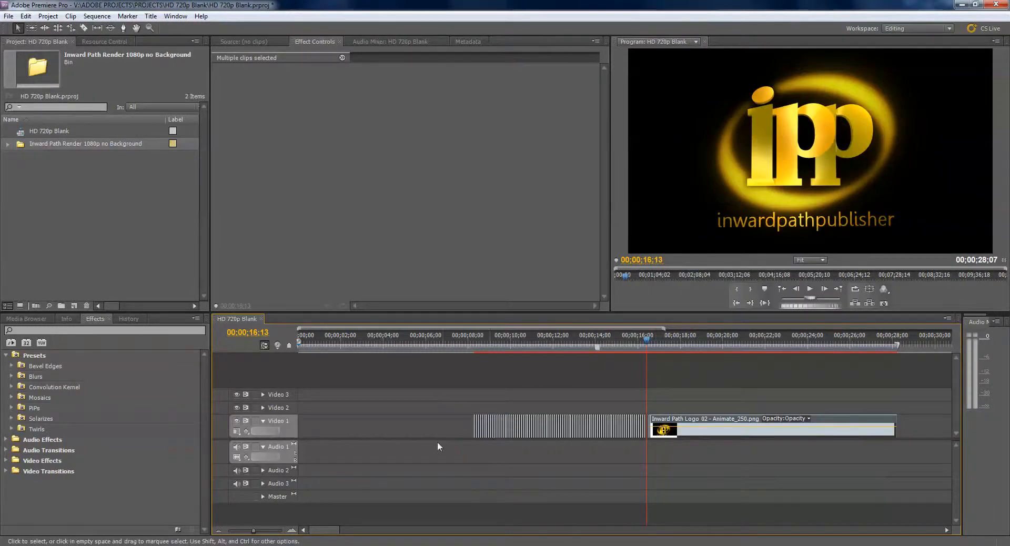
left_click(263, 409)
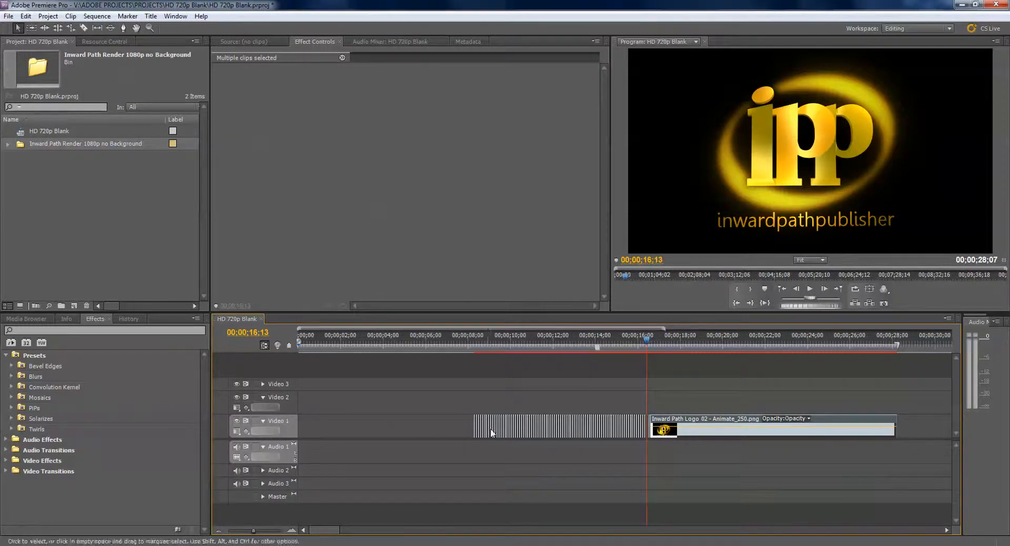
left_click_drag(502, 431, 323, 404)
- Rename the Video 2 track with a name starting with Logo and the Video 1 track as Main
right_click(283, 396)
left_click(303, 401)
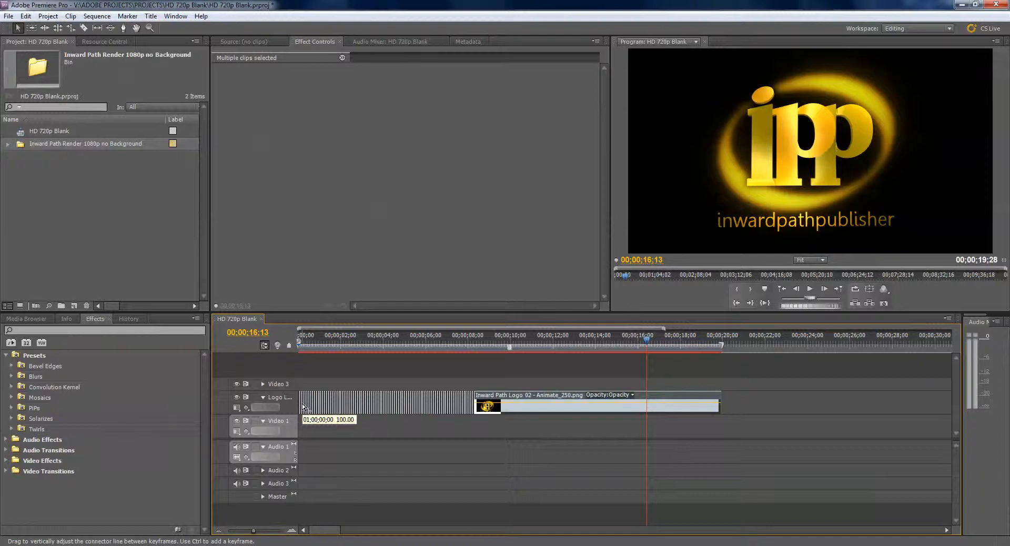
right_click(303, 420)
left_click(305, 426)
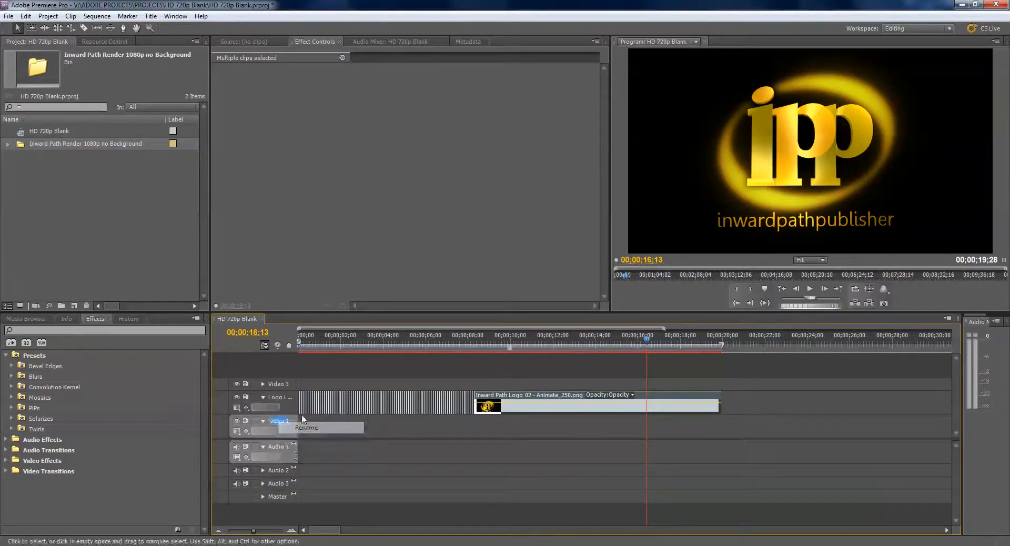
type("Main")
key("Return")
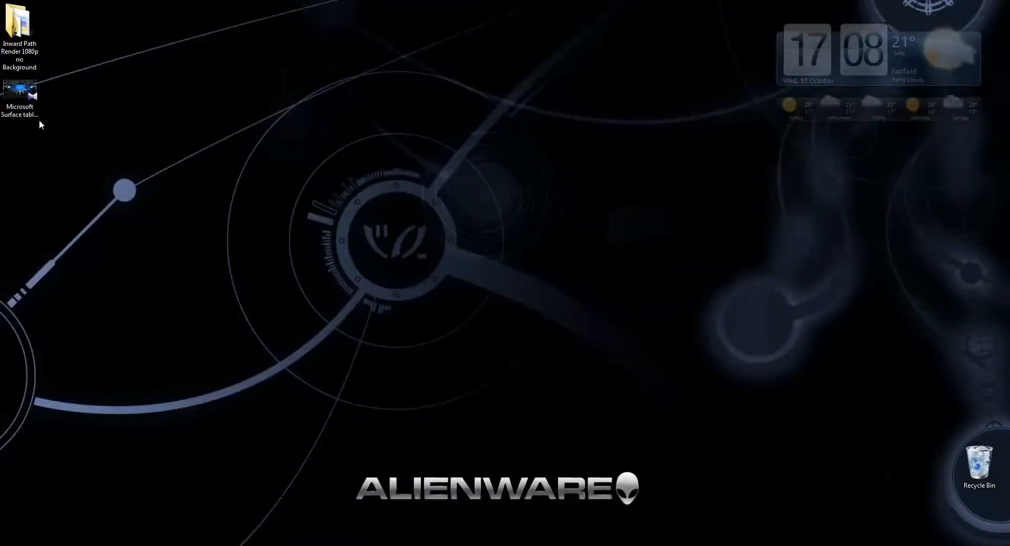
- Import Microsoft Surface tablet - Keynote 2012 HD.mp4 from the desktop onto the start of the Main track and enlarge the Audio 1 track
left_click(36, 116)
left_click(82, 119)
left_click_drag(32, 114, 70, 212)
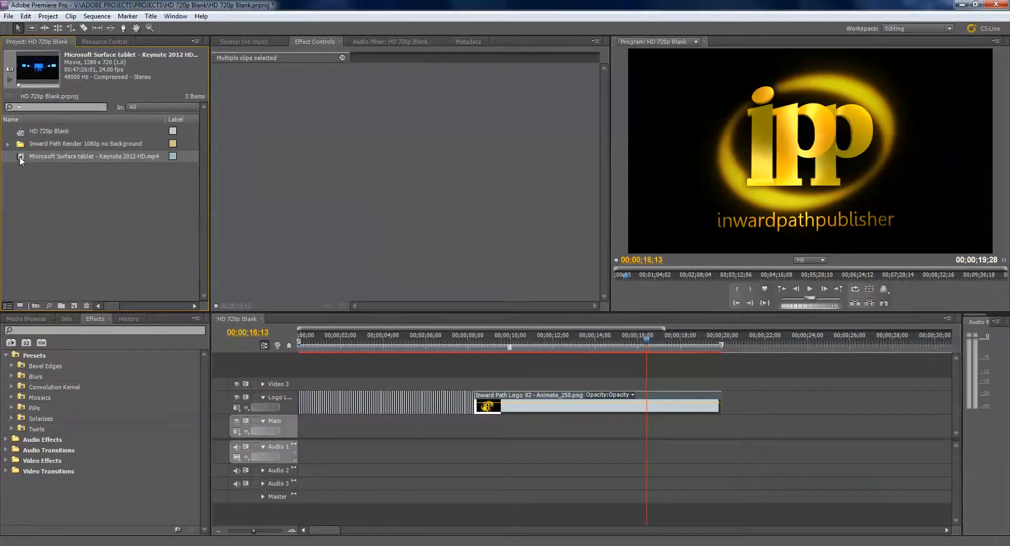
left_click_drag(269, 344, 299, 440)
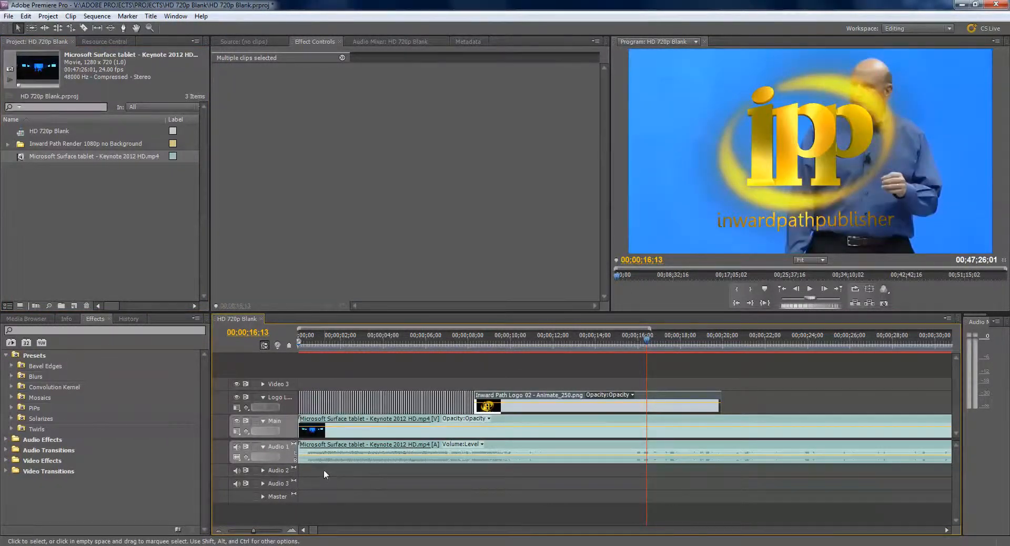
left_click_drag(269, 464, 333, 481)
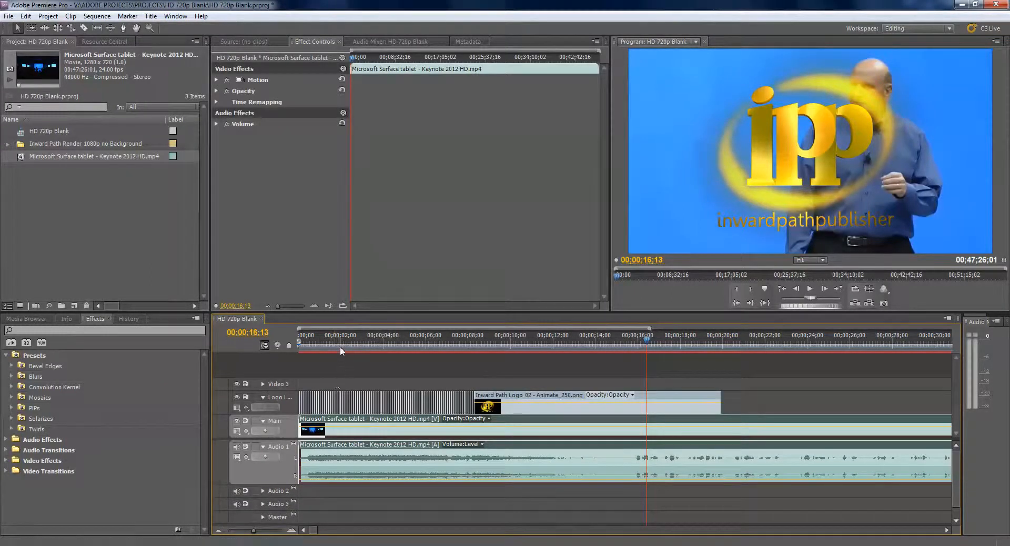
- Play the sequence from the beginning to review the logo over the keynote video, leaving the playhead at about 00;00;14;06
left_click(301, 348)
left_click_drag(302, 352, 274, 355)
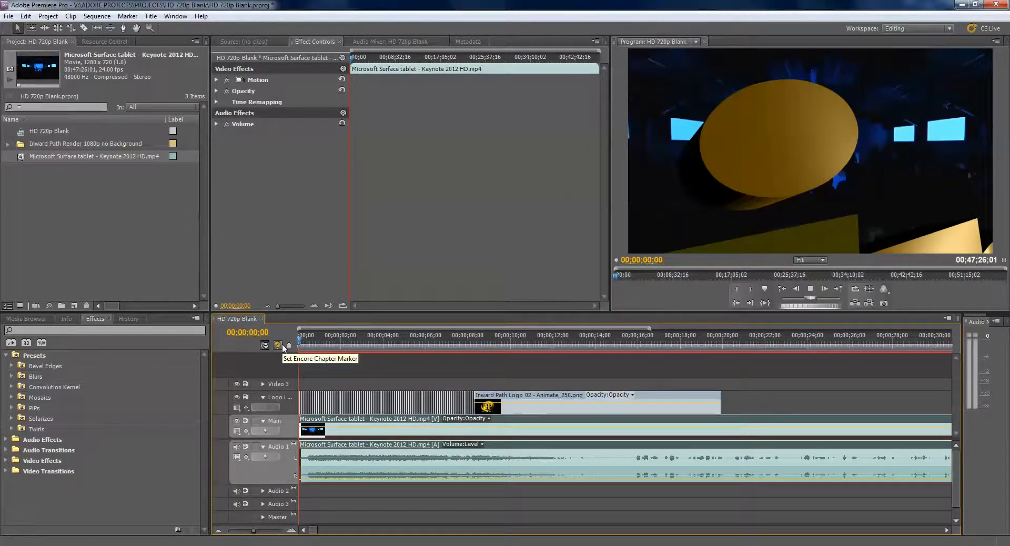
key("space")
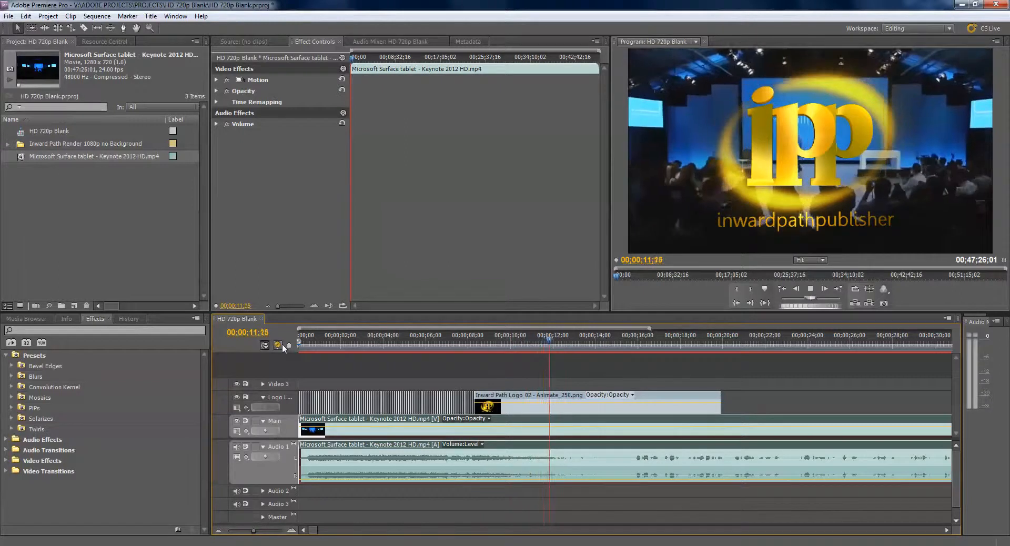
key("space")
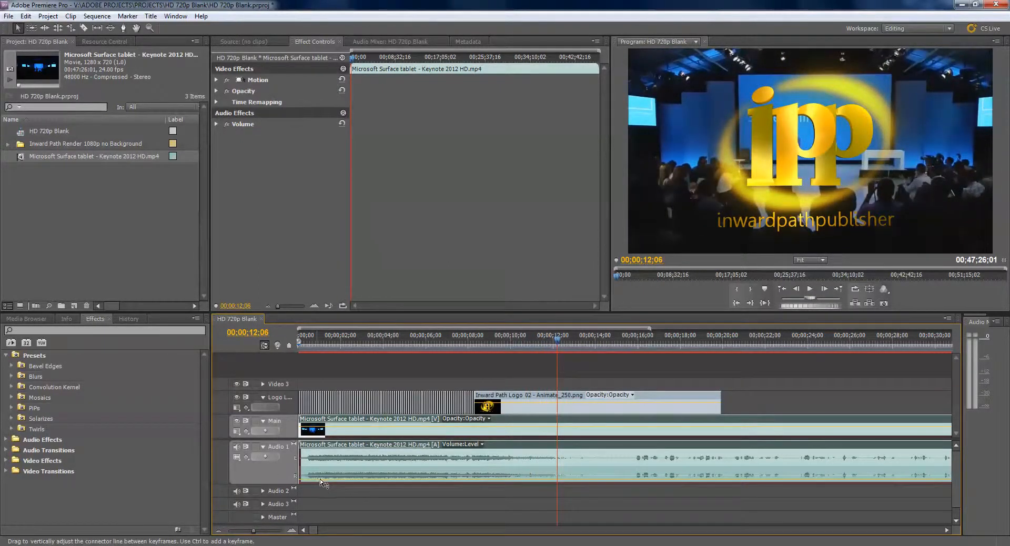
key("Home")
key("space")
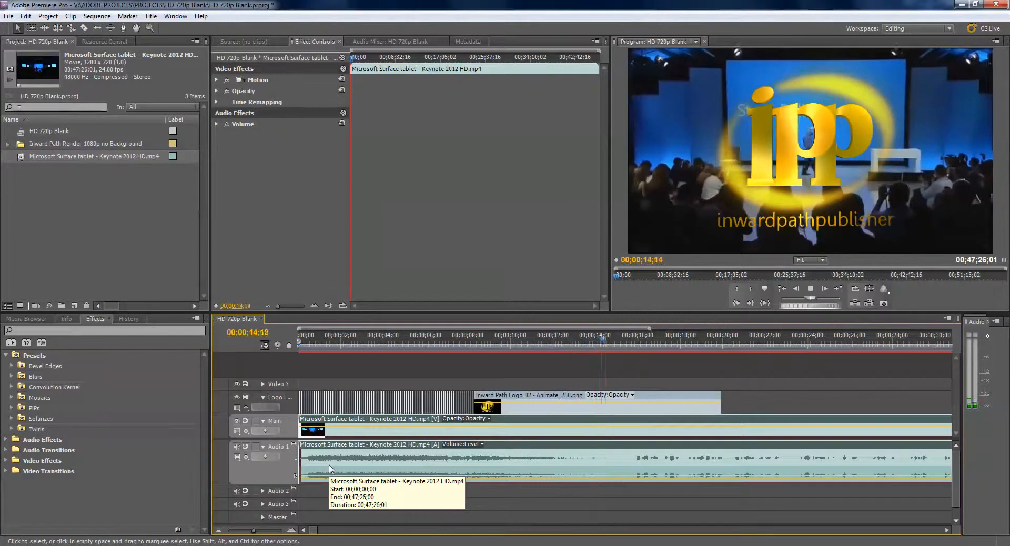
key("space")
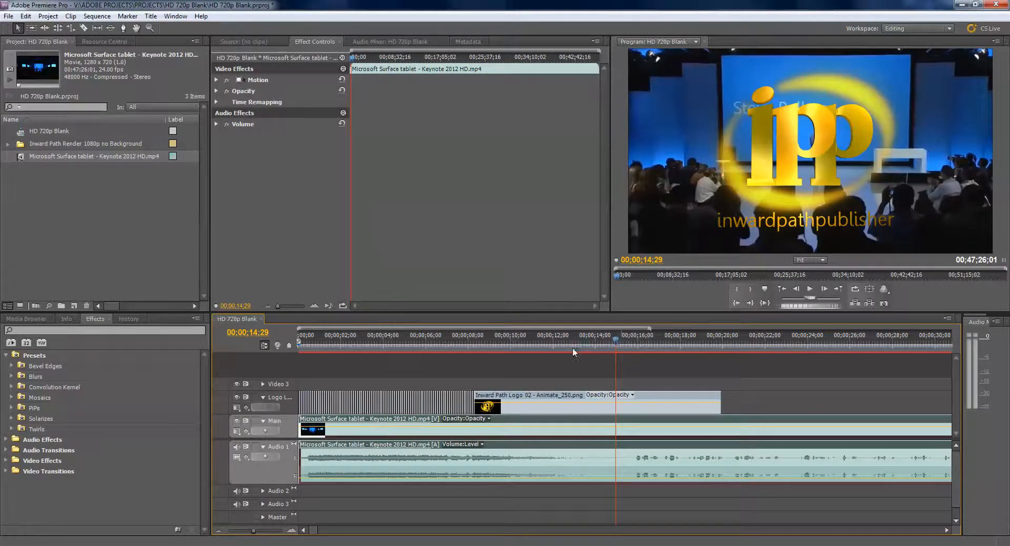
left_click(605, 340)
left_click_drag(606, 342, 601, 344)
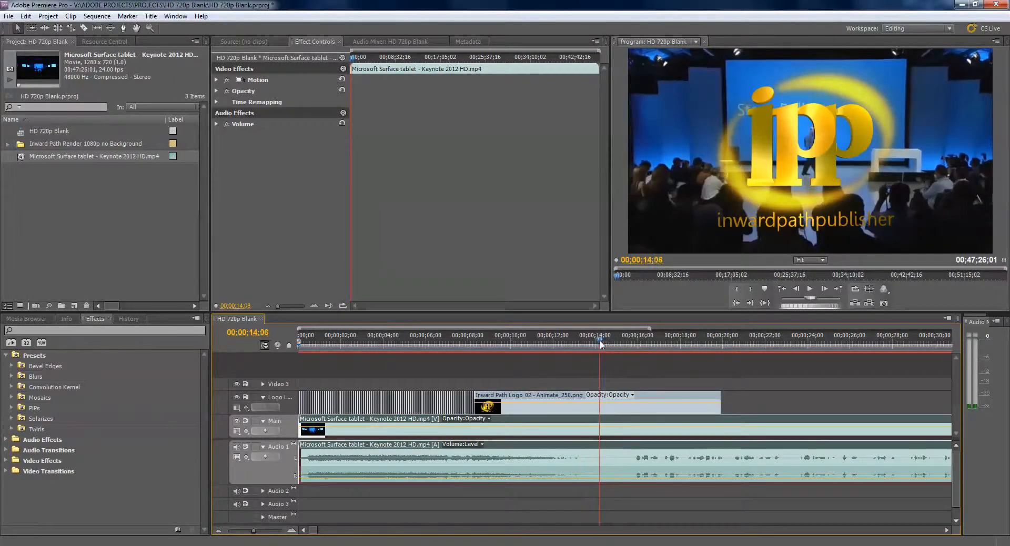
- Select only the long last logo still and add Position, Scale and Opacity keyframes to it at 00;00;14;06
left_click(611, 411, "shift")
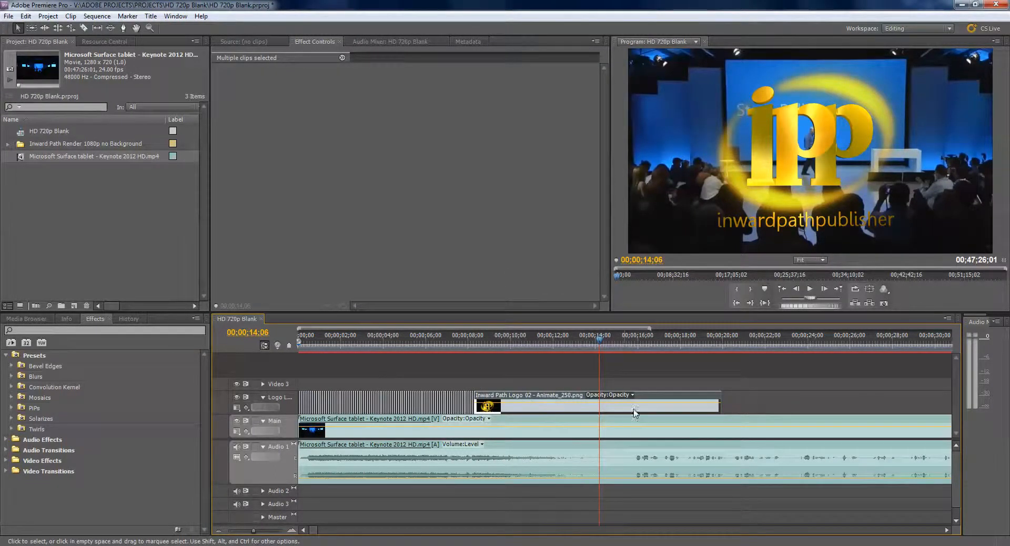
left_click(636, 411)
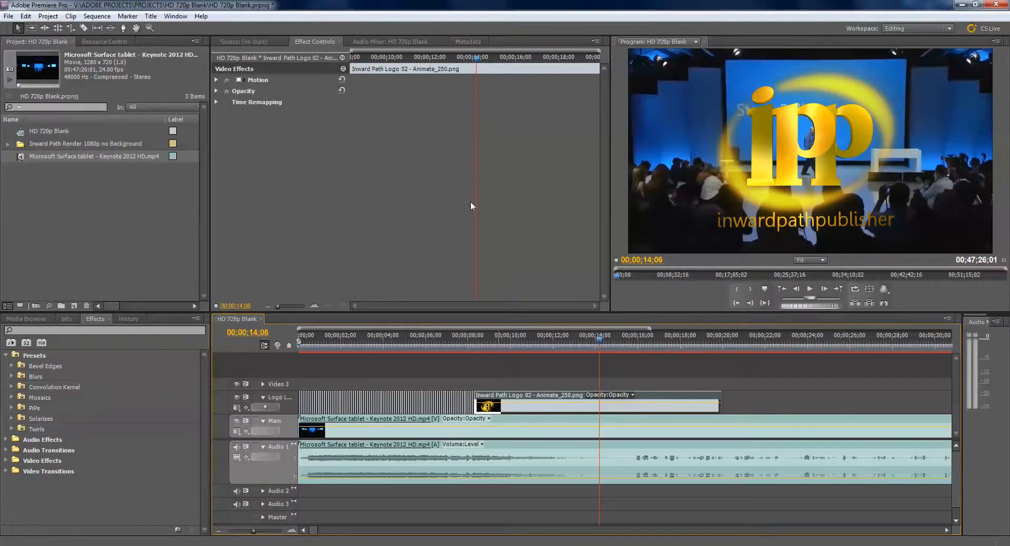
left_click(215, 79)
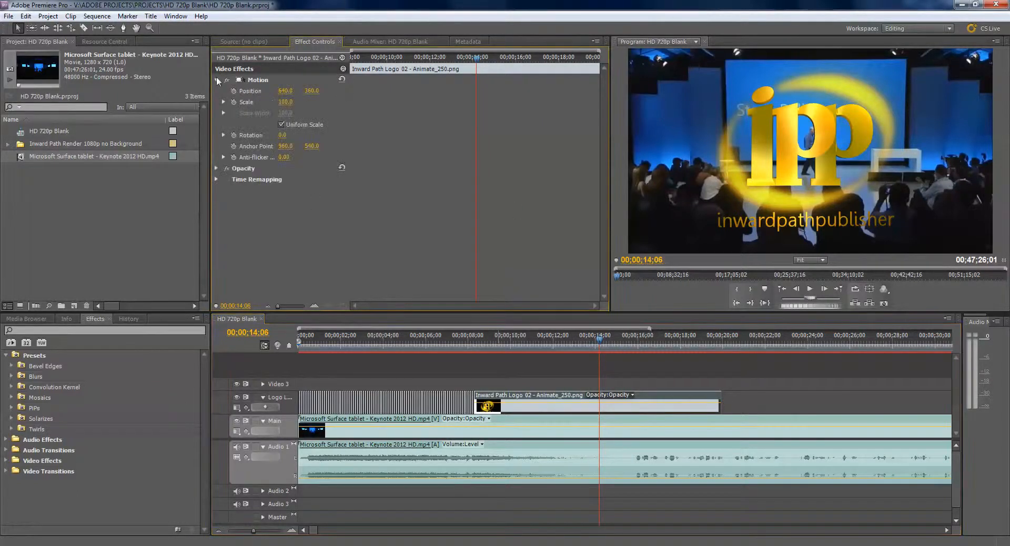
left_click(233, 91)
left_click(215, 169)
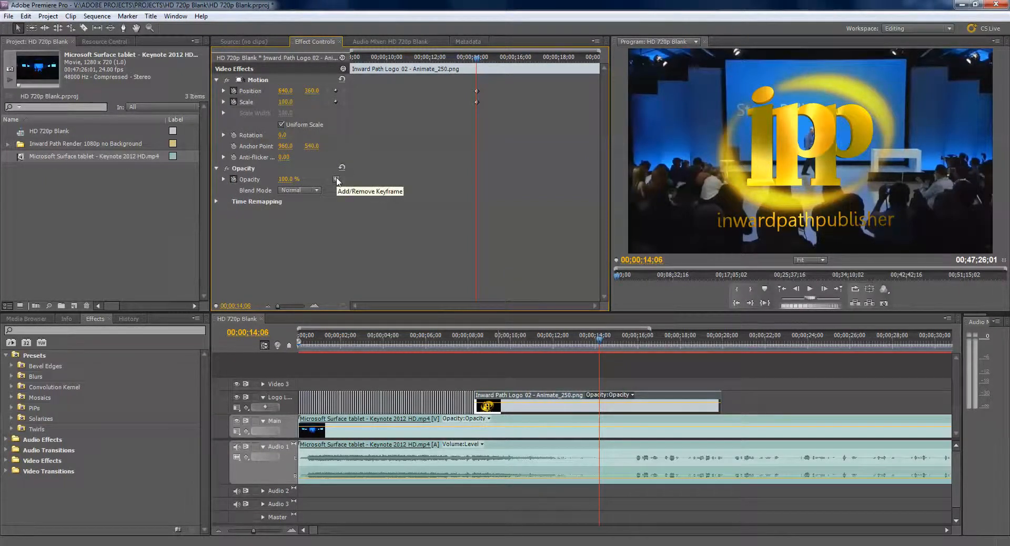
left_click(336, 179)
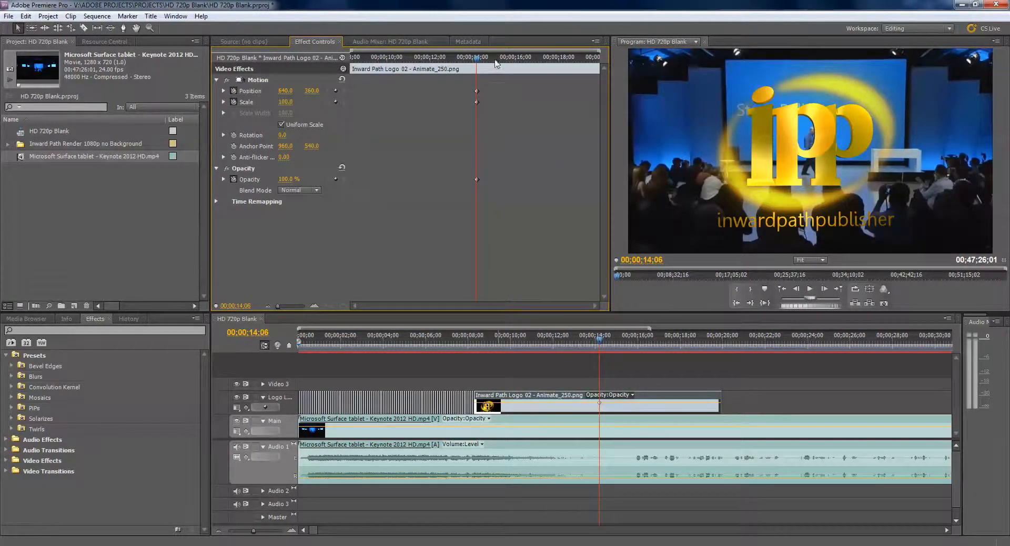
- At 00;00;15;26, set the last logo still's Position to 1157, 618 and its Scale to 25 to animate it into the lower-right corner
left_click(511, 59)
key("Right")
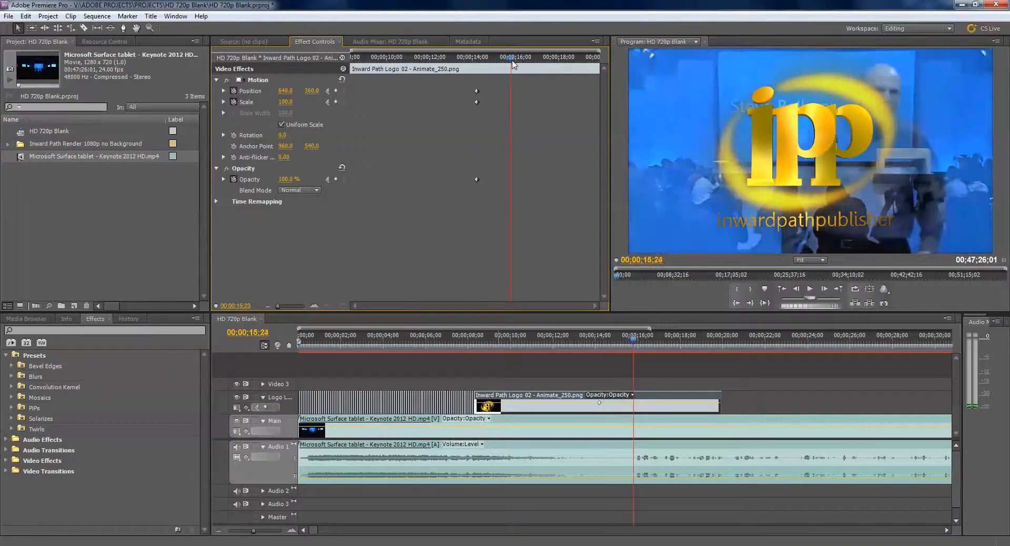
key("Right")
key("Right")
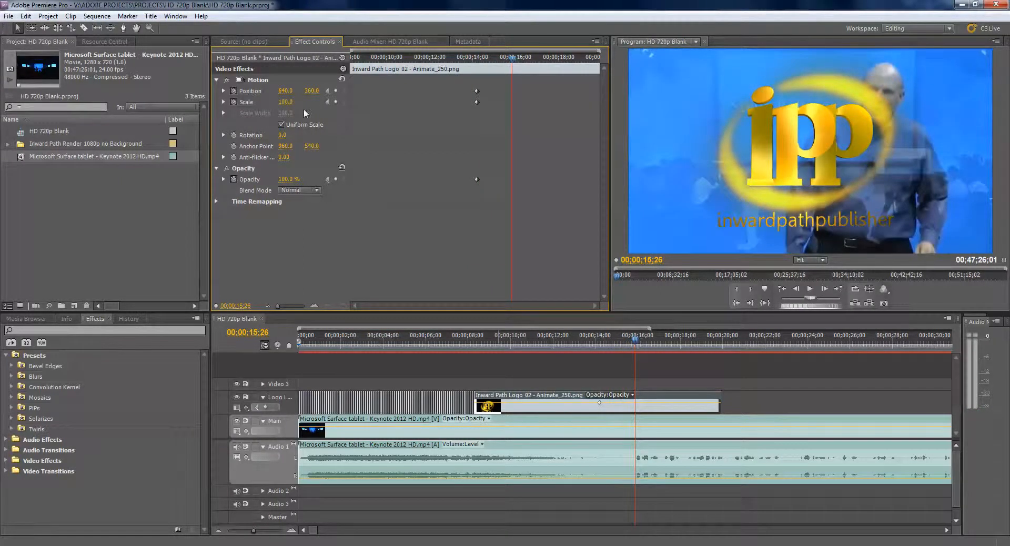
left_click_drag(288, 95, 417, 95)
left_click_drag(286, 103, 245, 103)
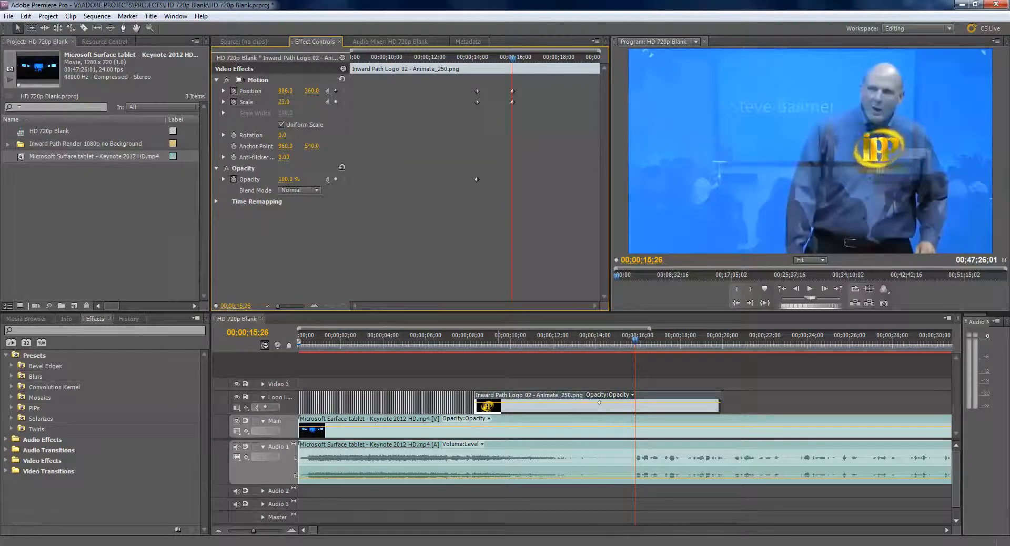
left_click_drag(286, 91, 429, 91)
left_click(280, 101)
type("2")
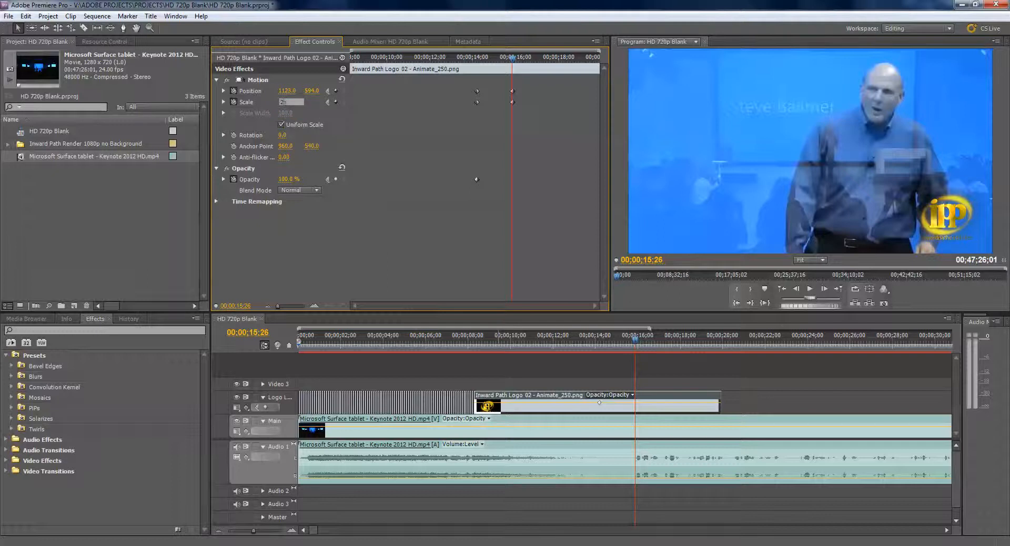
type("1")
key("Return")
left_click_drag(287, 91, 328, 90)
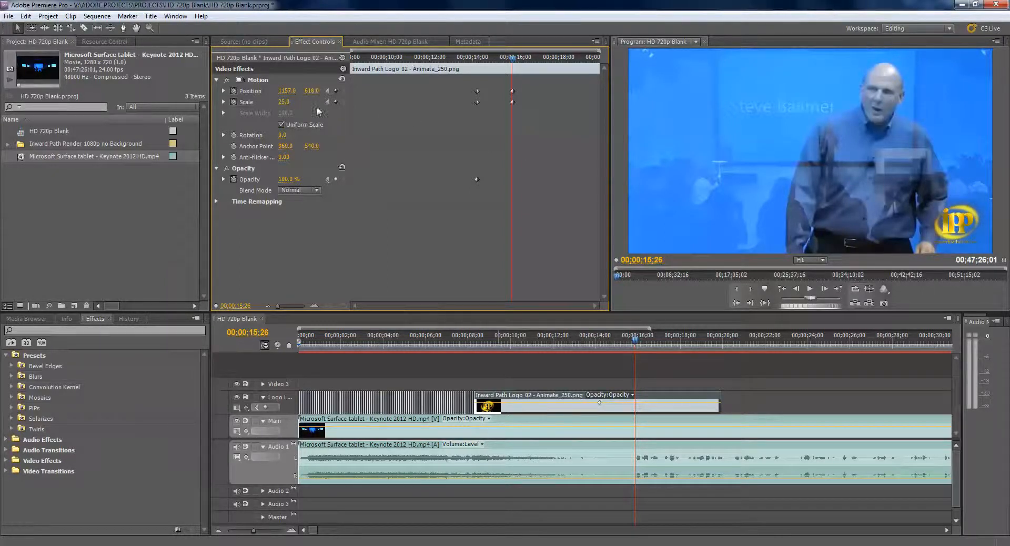
- Set the logo still's Opacity to 45% at 00;00;15;26
left_click(287, 179)
type("45")
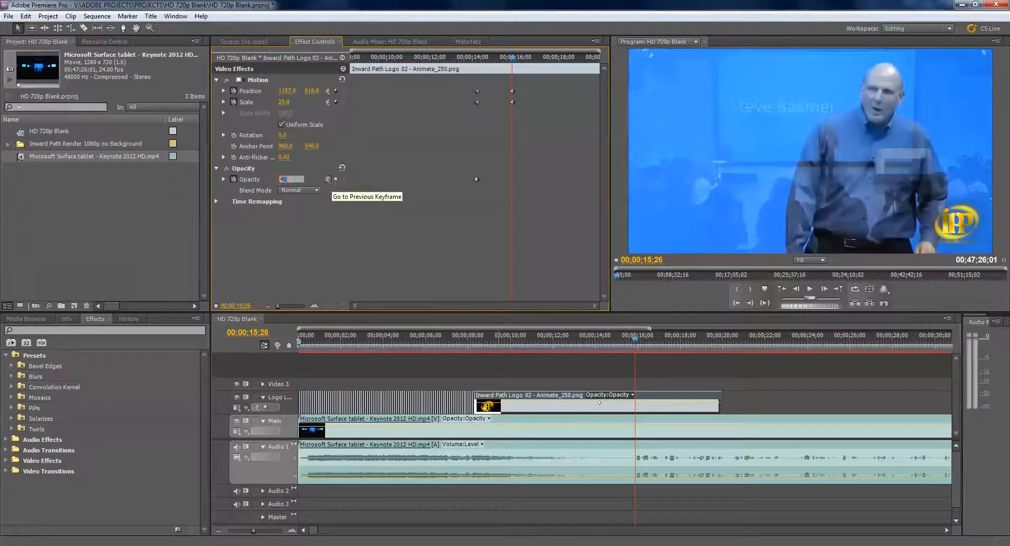
key("Return")
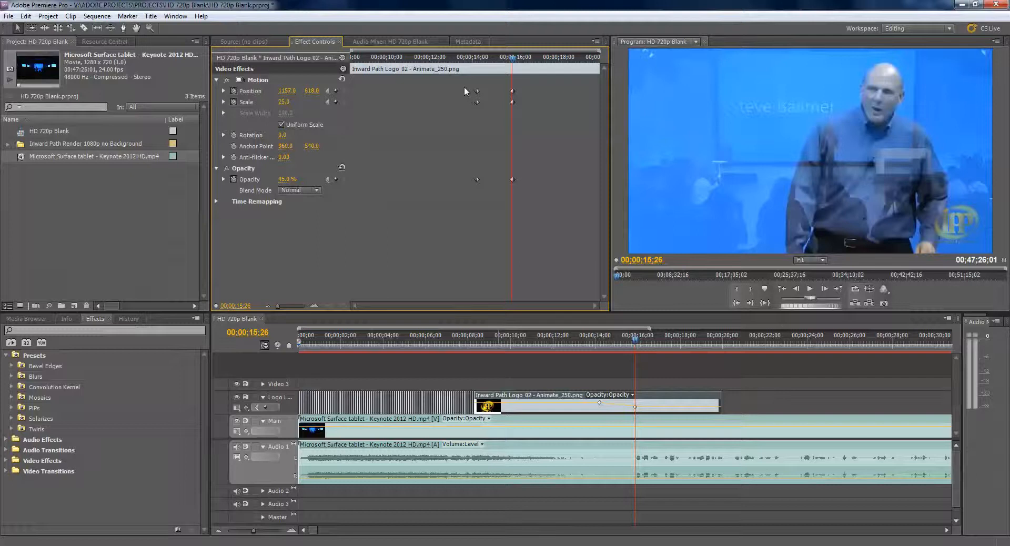
- Apply Ease Out temporal interpolation to the logo's starting Position, Scale and Opacity keyframes and scrub through the move to check it
right_click(477, 179)
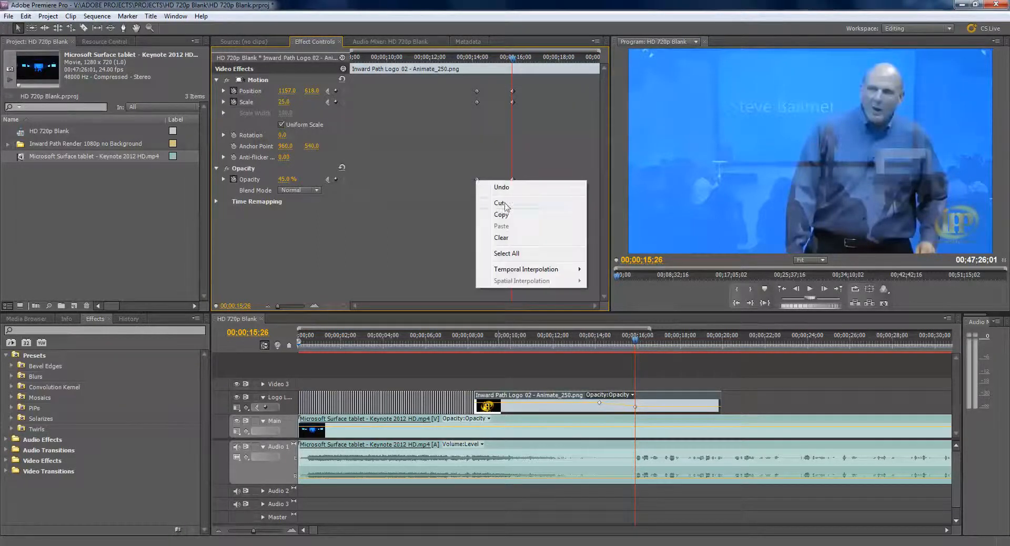
mouse_move(513, 273)
mouse_move(579, 273)
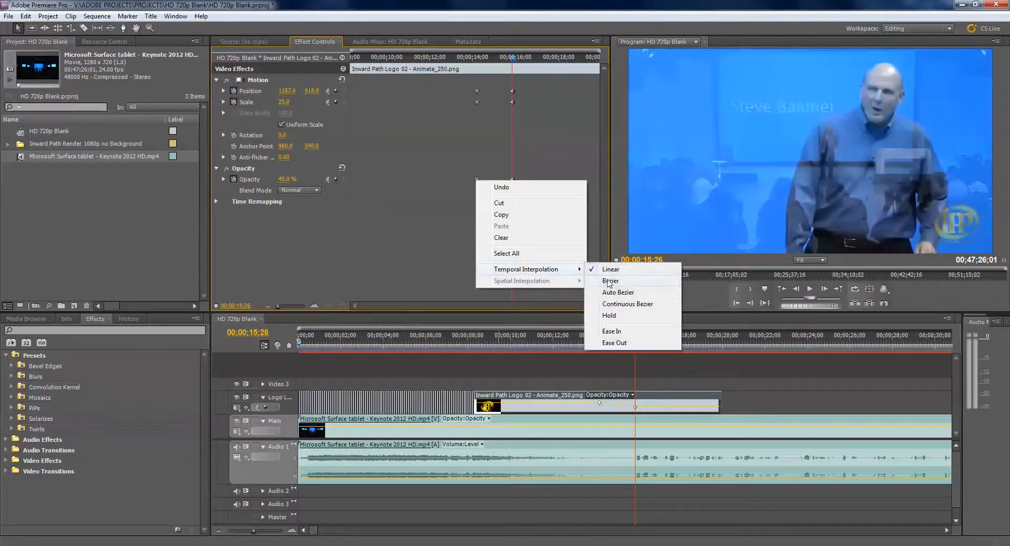
left_click(611, 341)
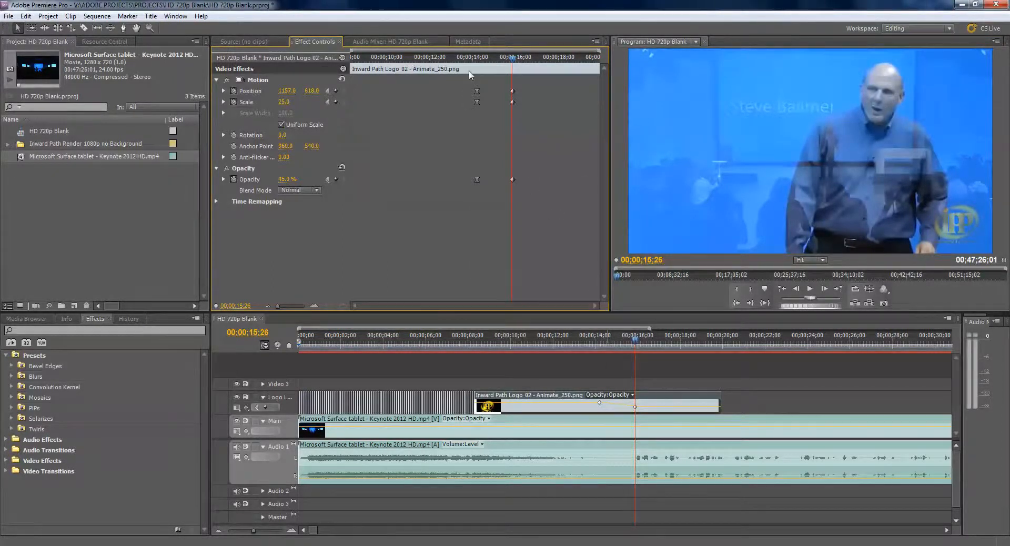
left_click(460, 59)
left_click_drag(459, 61, 500, 98)
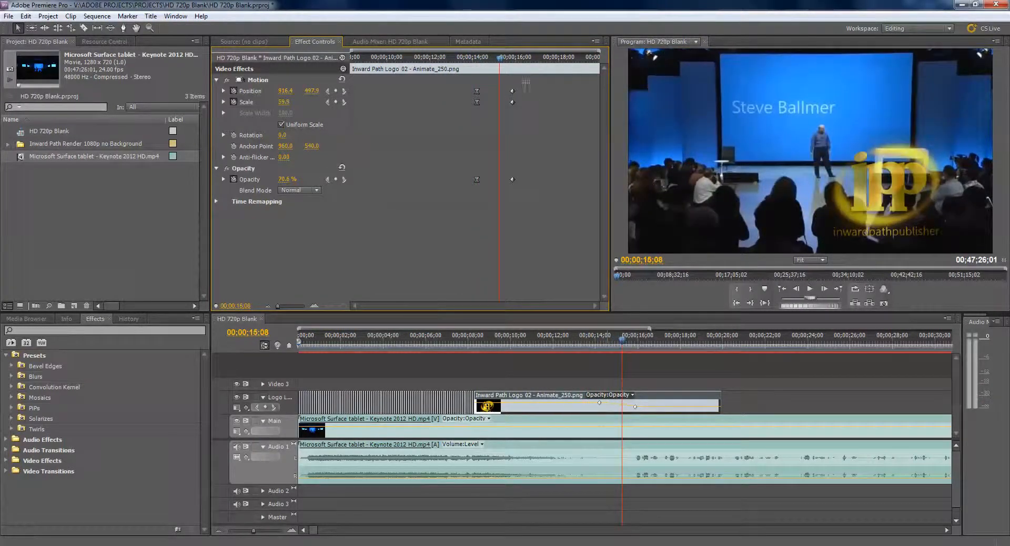
- Apply Ease In temporal interpolation to the logo's ending Position, Scale and Opacity keyframes and scrub through to 00;00;17;05
right_click(511, 180)
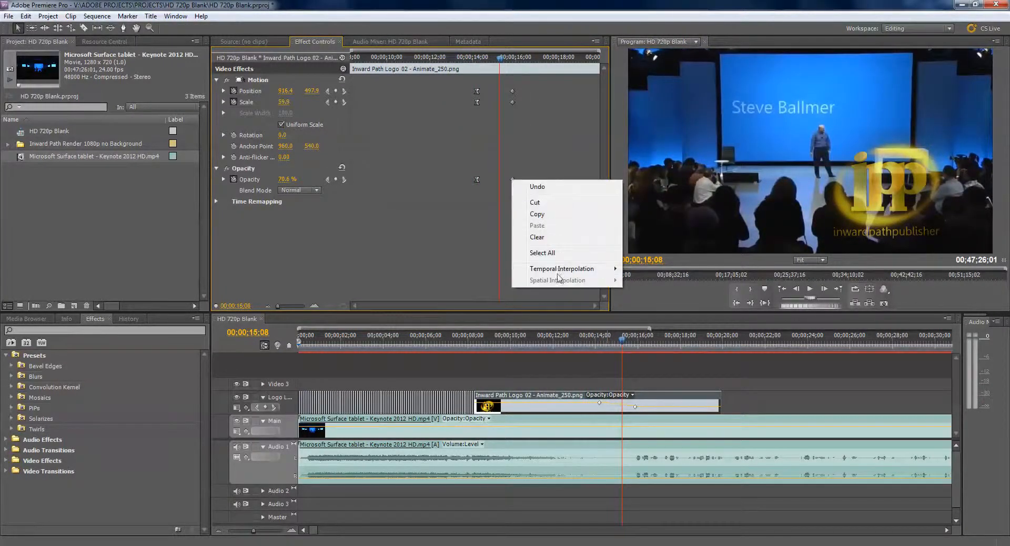
mouse_move(578, 269)
left_click(657, 330)
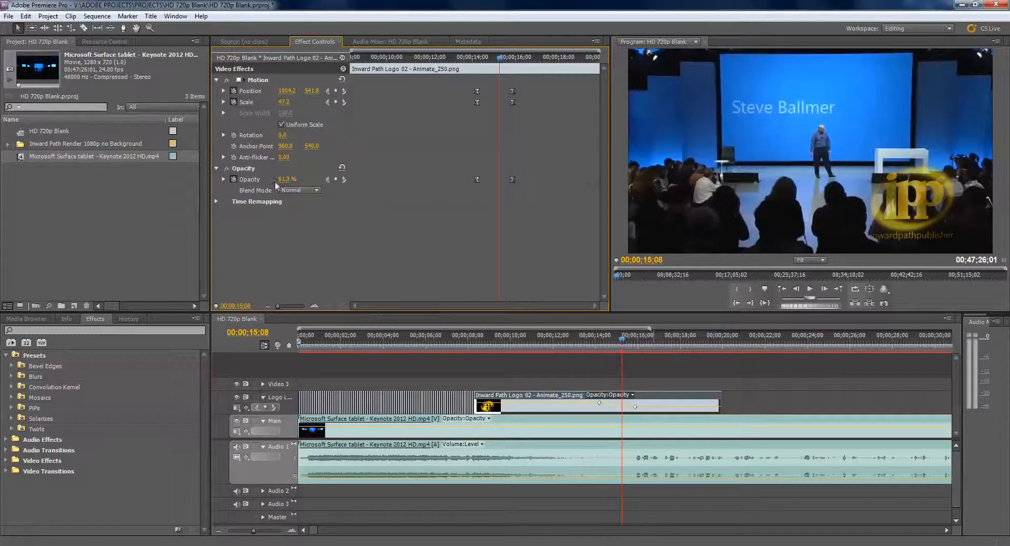
left_click_drag(449, 76, 541, 127)
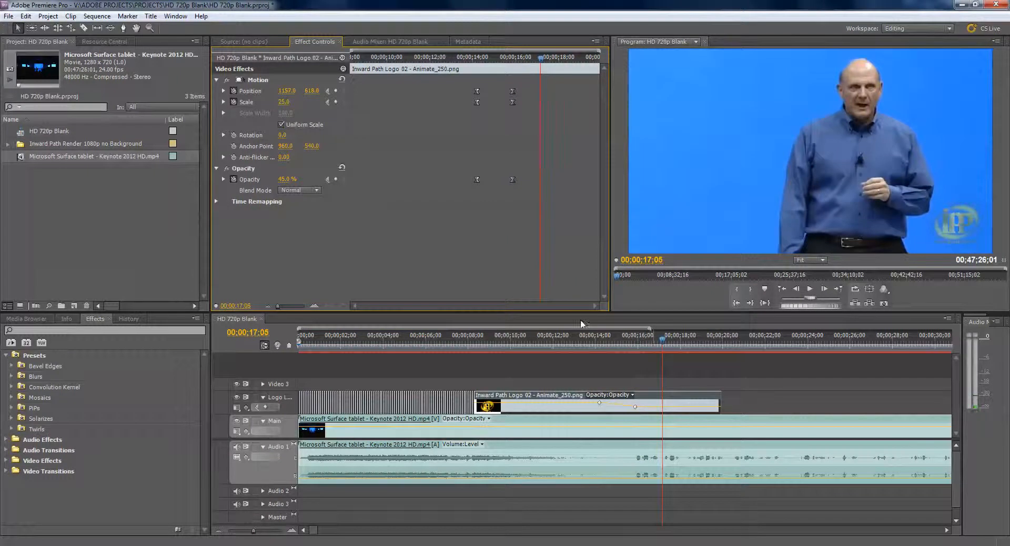
- Extend the last logo still on the Logo track to the end of the keynote video
scroll(692, 424, "down", 10)
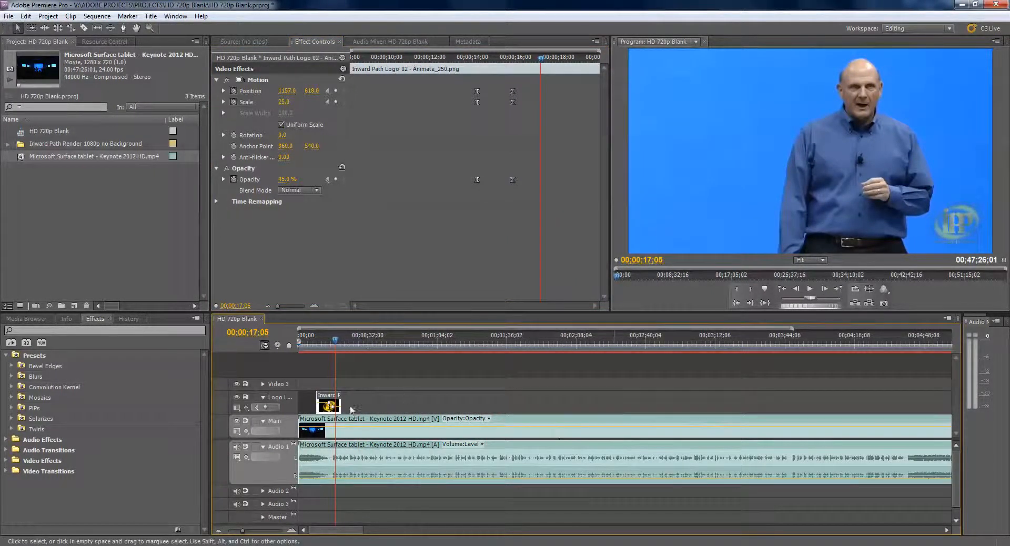
left_click_drag(340, 405, 913, 403)
scroll(698, 424, "down", 3)
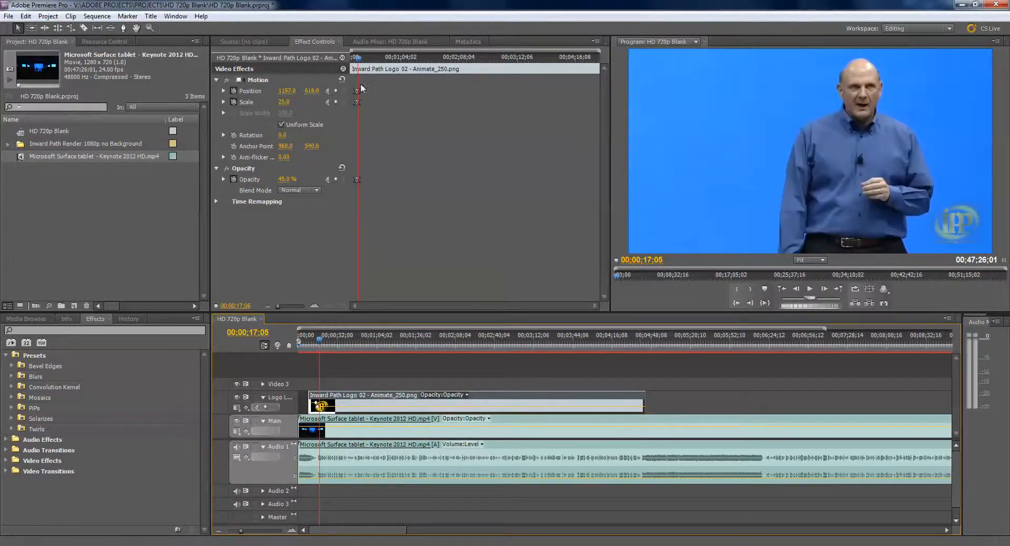
left_click_drag(645, 405, 906, 405)
scroll(807, 434, "down", 5)
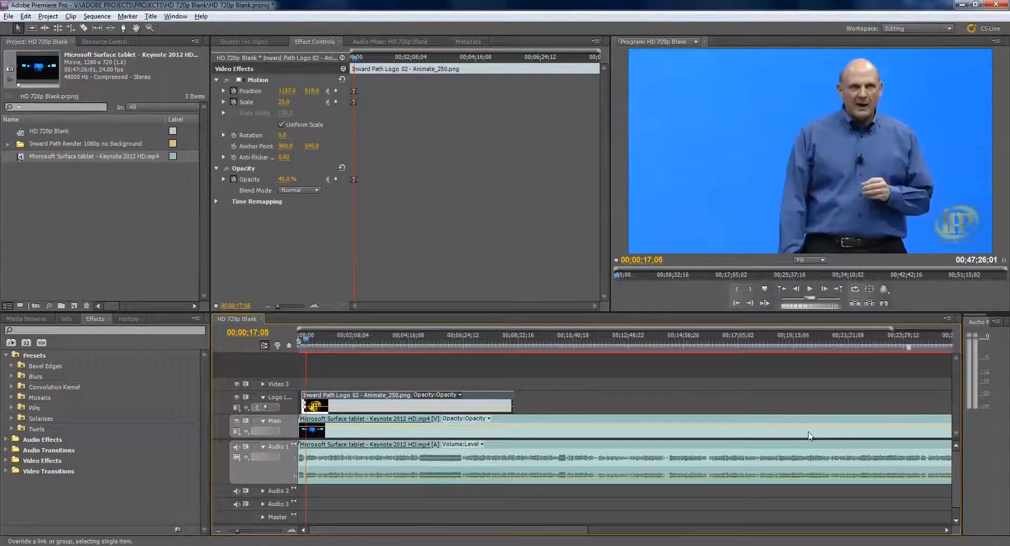
scroll(808, 433, "down", 1)
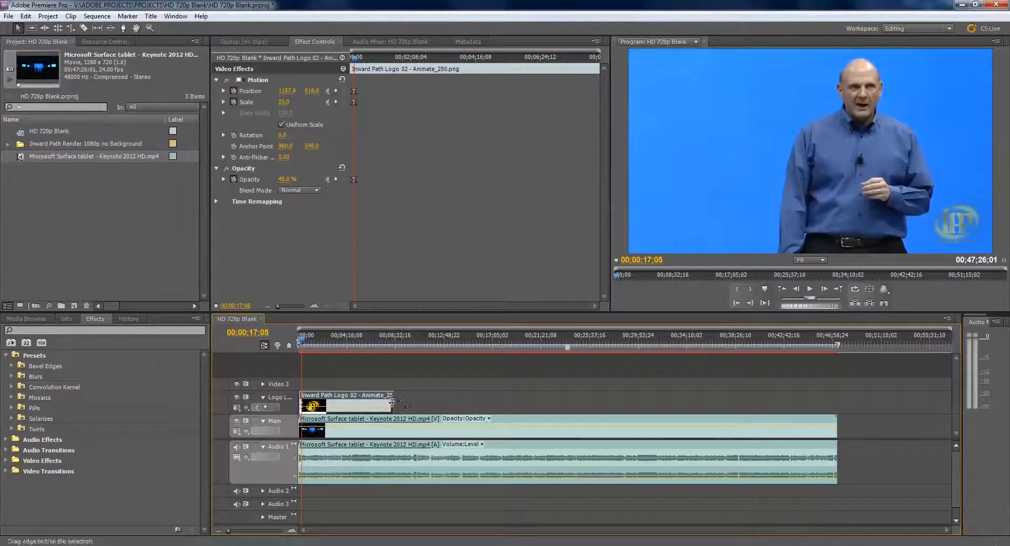
left_click_drag(392, 403, 837, 403)
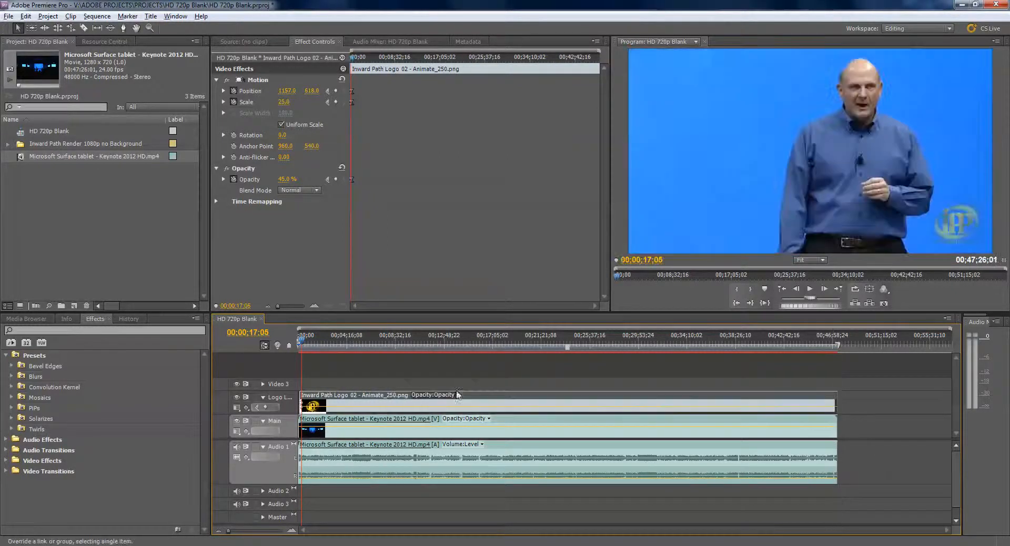
- Play the sequence from the beginning to review the logo's move to the corner, stopping at about 00;00;23;06
scroll(358, 403, "up", 2)
scroll(357, 403, "down", 2)
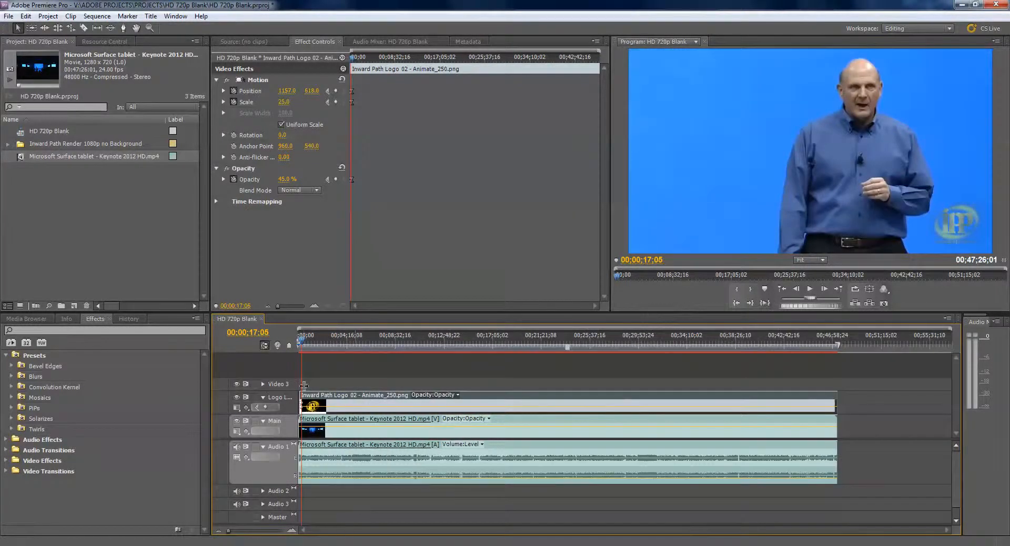
key("Home")
scroll(359, 506, "up", 5)
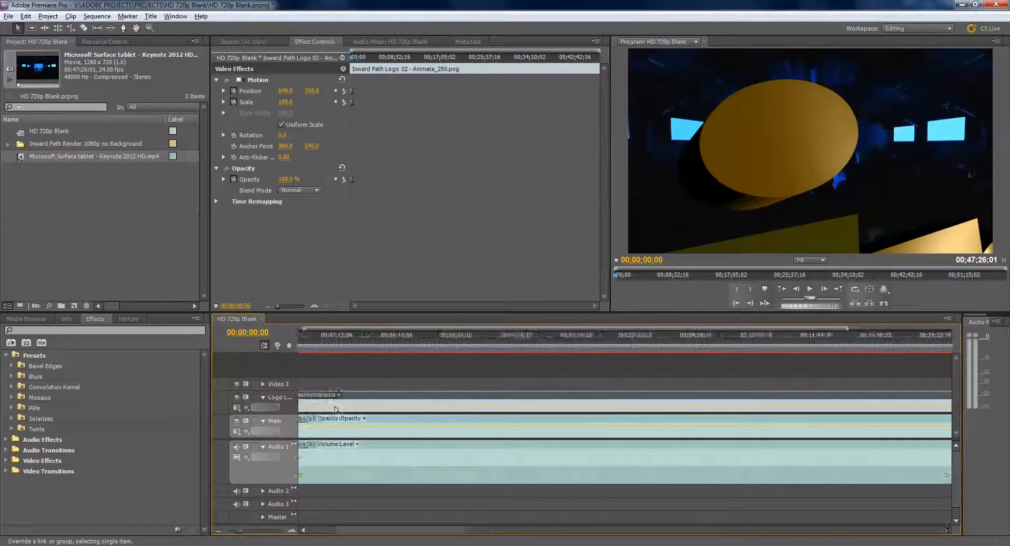
left_click_drag(362, 531, 295, 532)
scroll(337, 519, "up", 3)
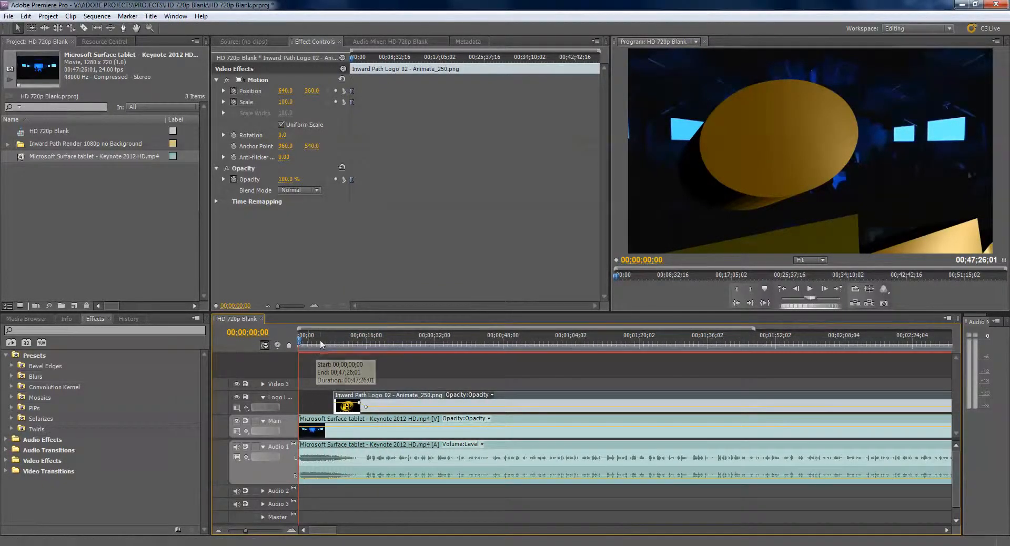
key("space")
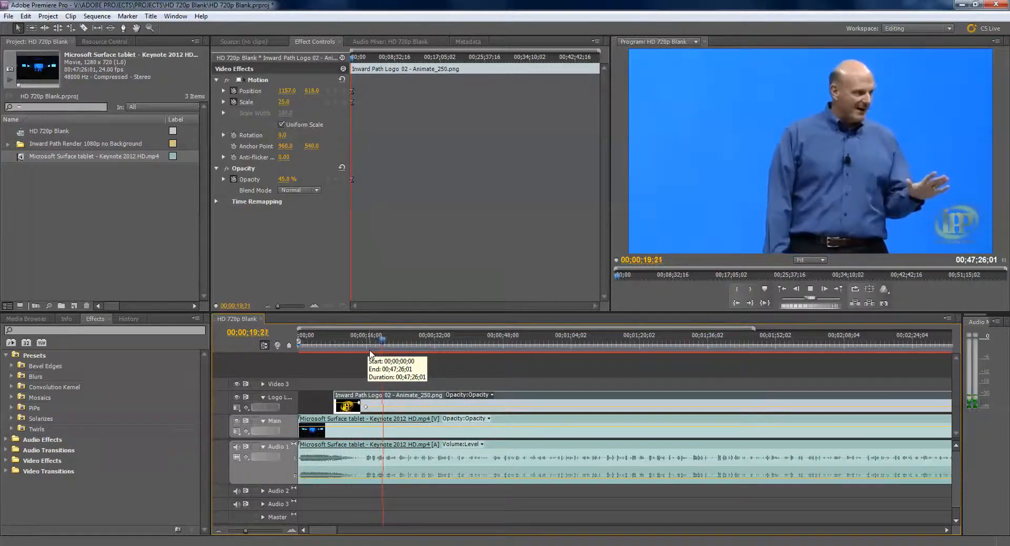
left_click(810, 293)
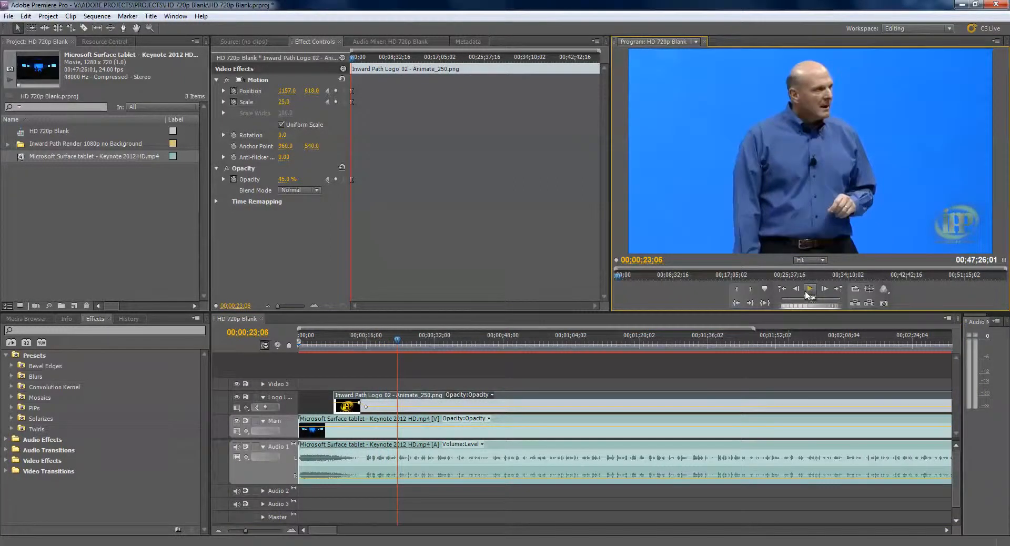